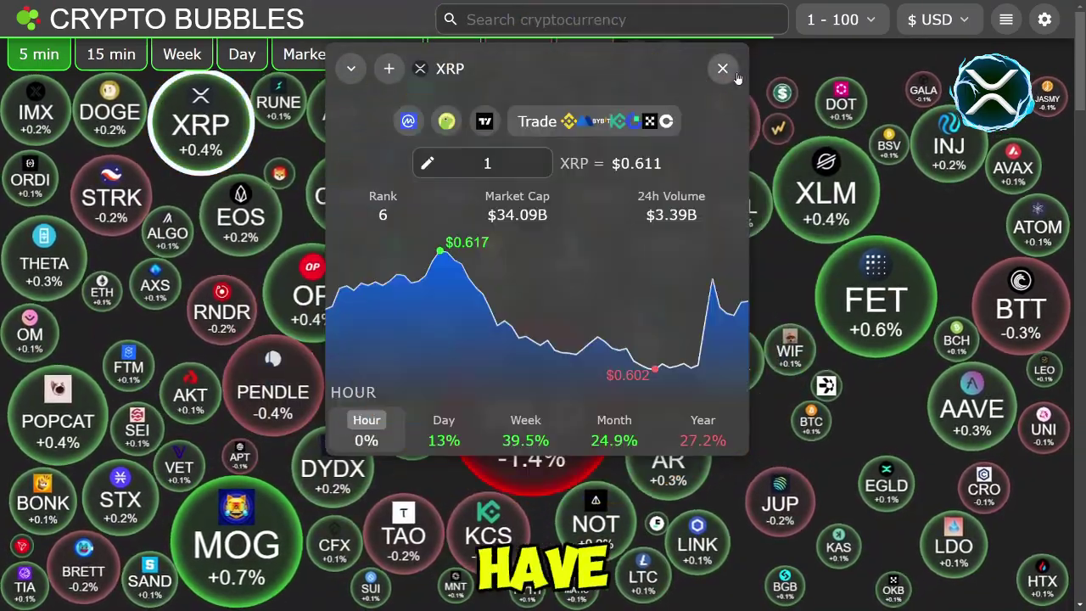
Step: Review XRP's details with 15-minute price changes in Crypto Bubbles, then close the panel
left_click_drag(738, 122, 738, 78)
left_click(723, 24)
left_click(110, 54)
left_click(202, 170)
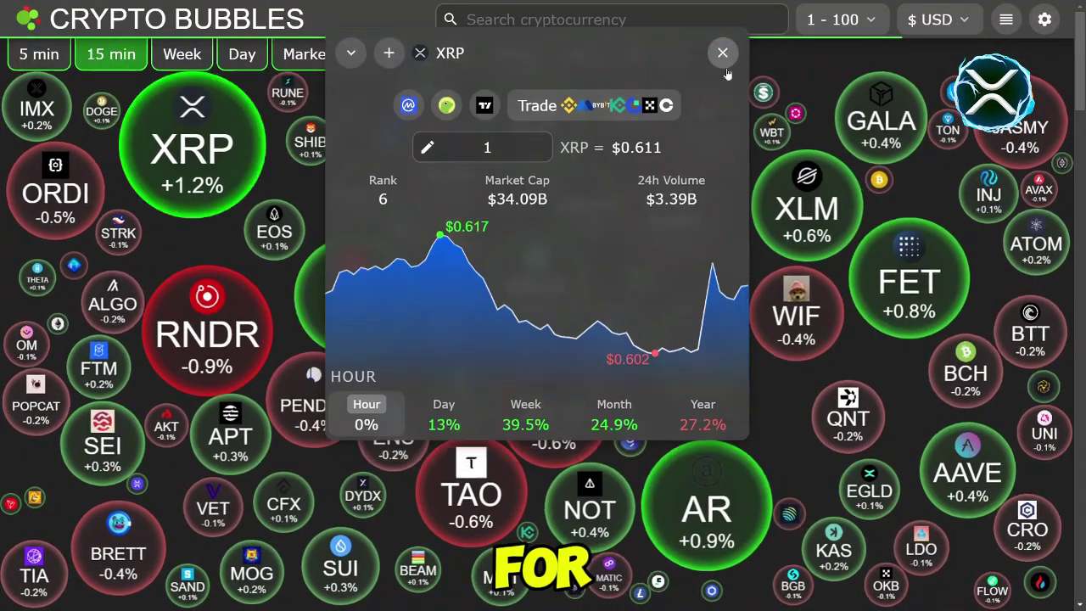
left_click(721, 48)
Step: Switch the bubbles to weekly changes and review XRP's weekly details and chart
left_click(205, 56)
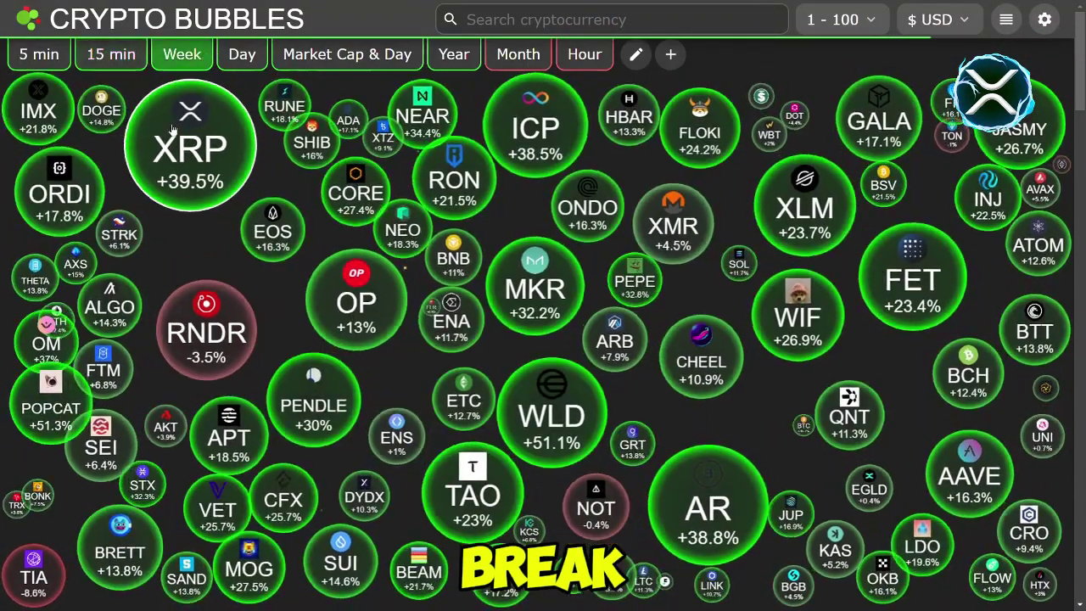
left_click(189, 149)
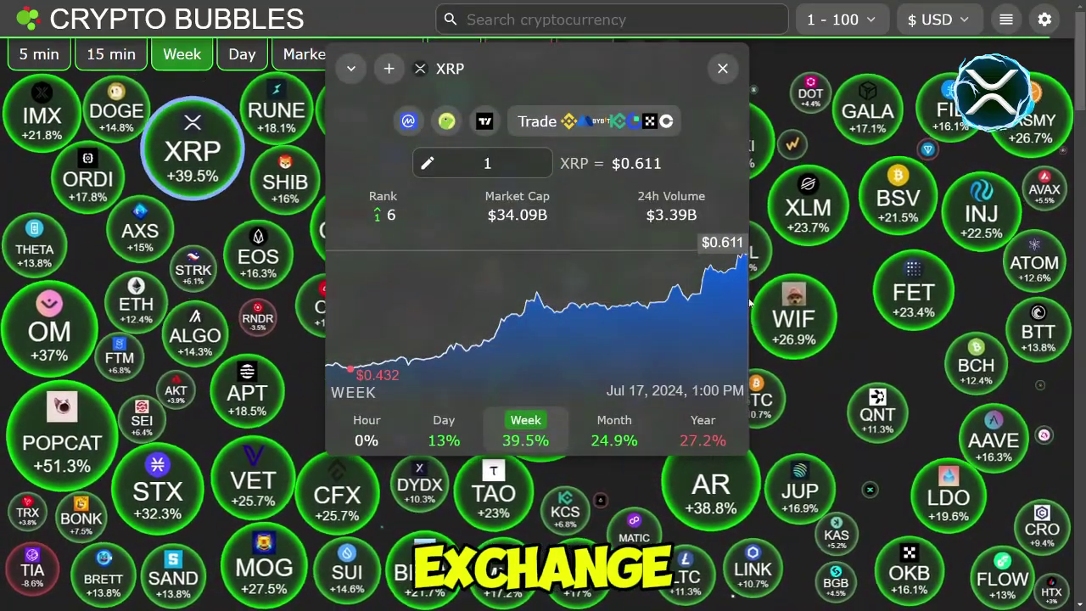
left_click(723, 68)
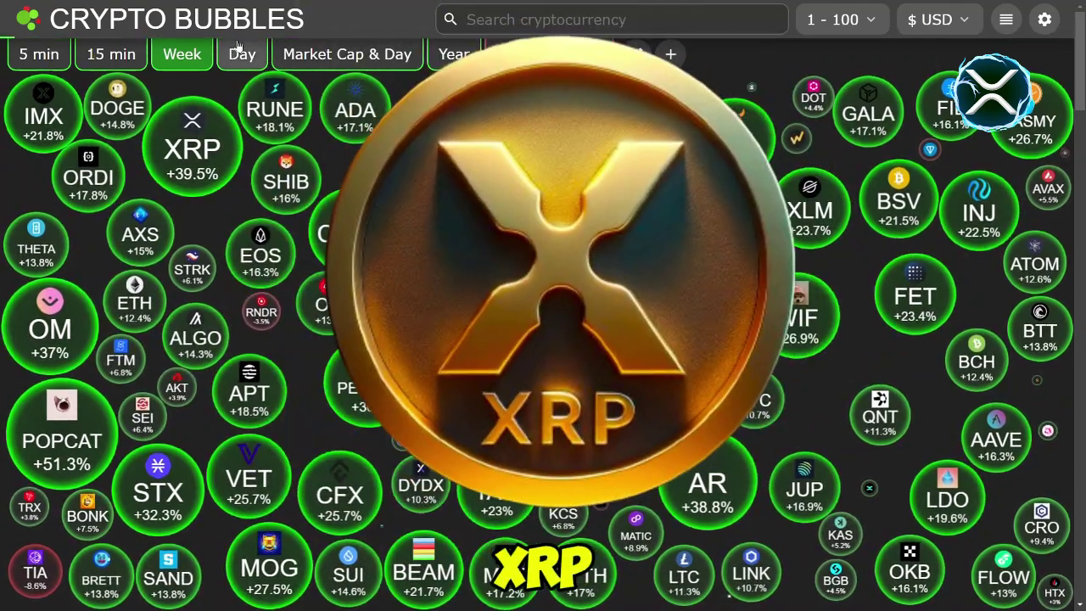
Step: Switch to daily price changes and open XRP from the ranking table
left_click(228, 52)
scroll(543, 340, "down", 5)
scroll(543, 339, "down", 3)
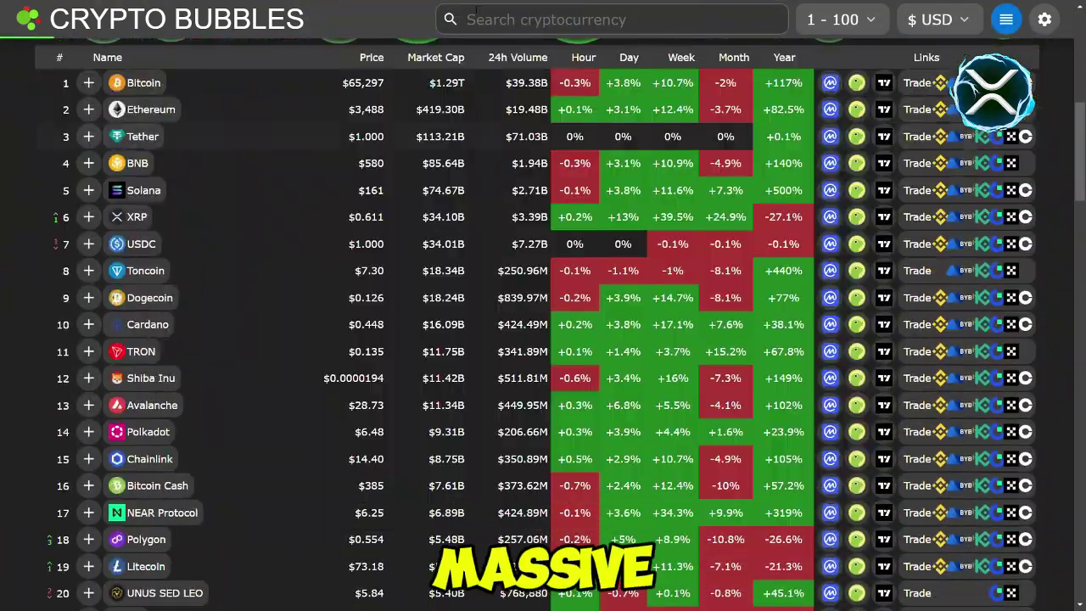
left_click(543, 19)
left_click(545, 226)
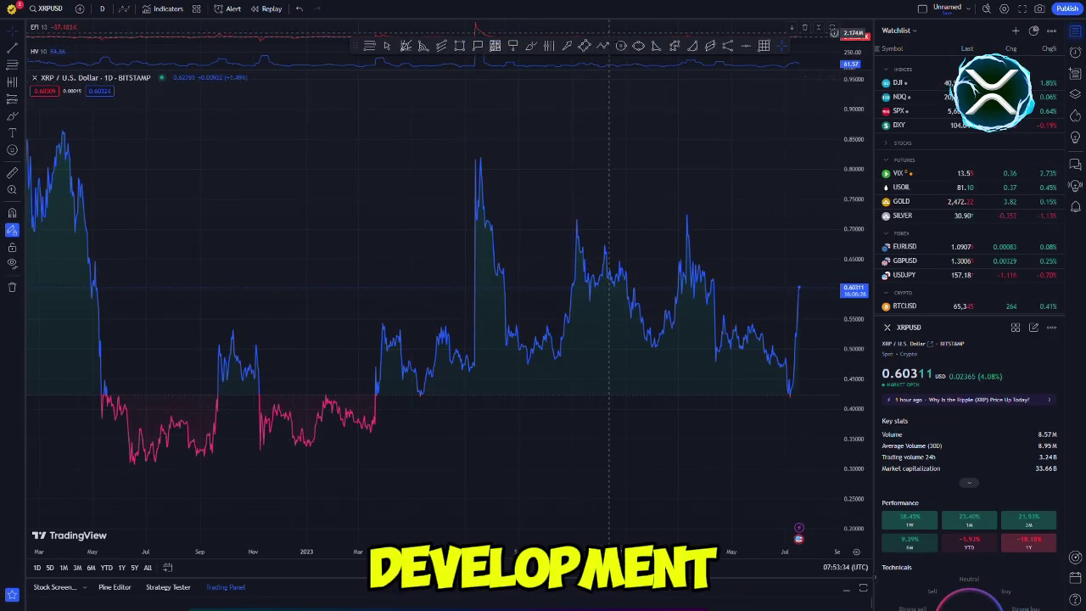
Step: Start an arrowed path at the May 2022 peak, tracing swings through March 2023
left_click(602, 45)
left_click(62, 131)
left_click(142, 480)
left_click(147, 485)
left_click(168, 433)
left_click(202, 471)
left_click(229, 327)
left_click(282, 456)
left_click(300, 409)
left_click(333, 463)
left_click(352, 399)
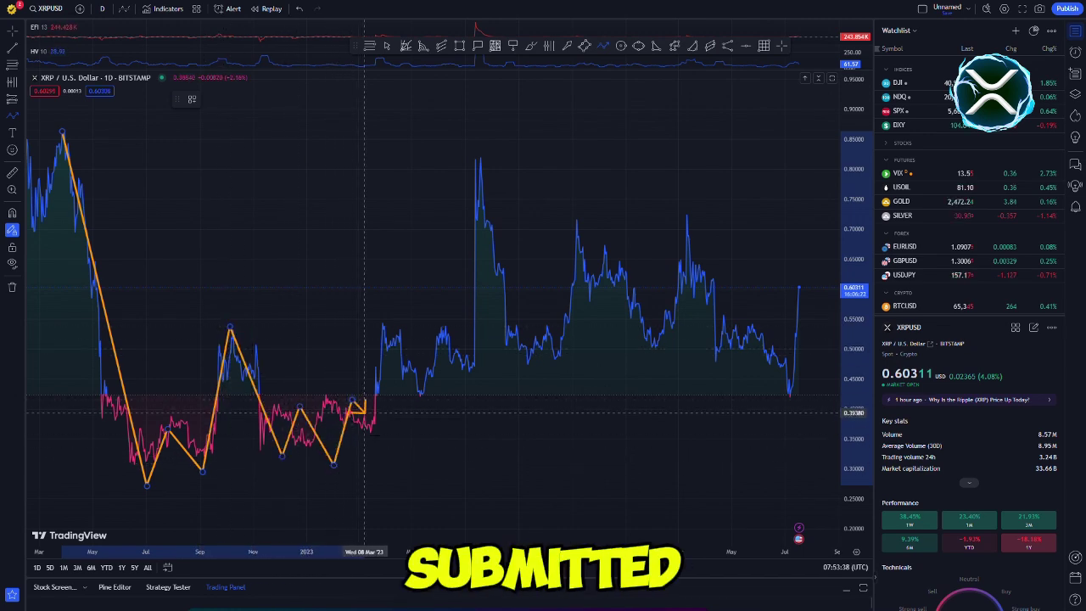
Step: Extend the path through the 2023 swings and the 2024 lows and peaks to the recent high
left_click(376, 318)
left_click(414, 407)
left_click(441, 332)
left_click(479, 387)
left_click(479, 161)
left_click(530, 359)
left_click(555, 307)
left_click(666, 369)
left_click(678, 224)
left_click(725, 377)
left_click(758, 306)
left_click(815, 269)
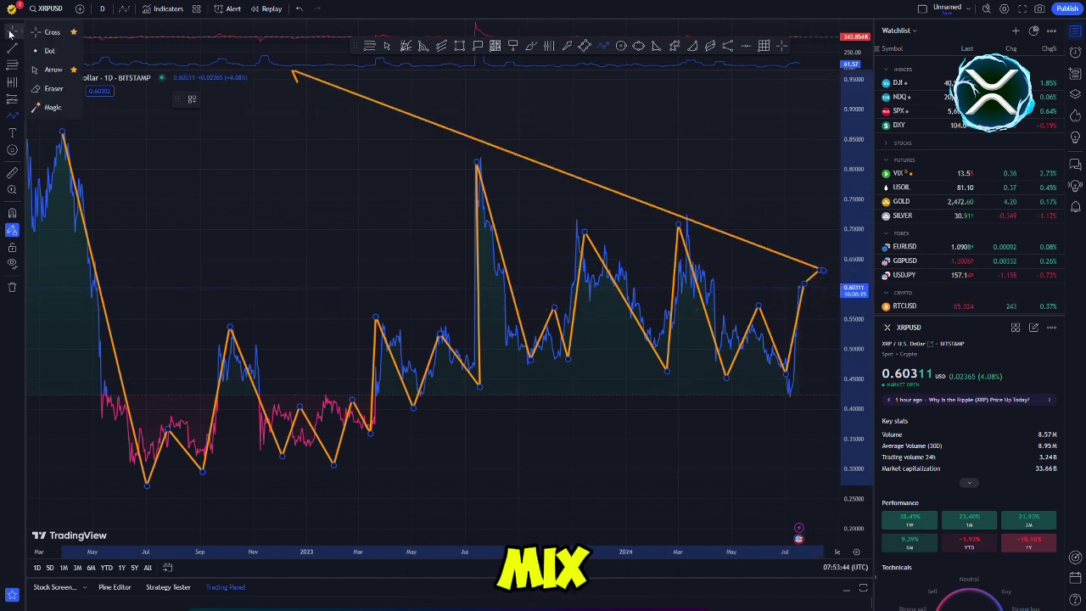
Step: Drop the stray segment and finish the path above the latest price with an up-right arrowhead
key("Escape")
left_click_drag(437, 159, 420, 159)
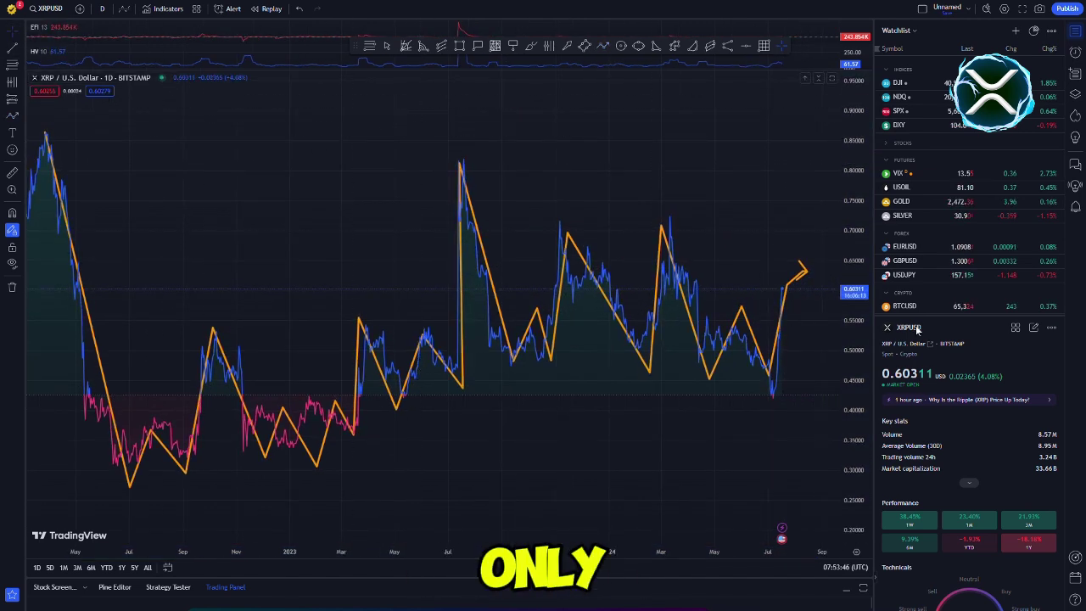
left_click(805, 272)
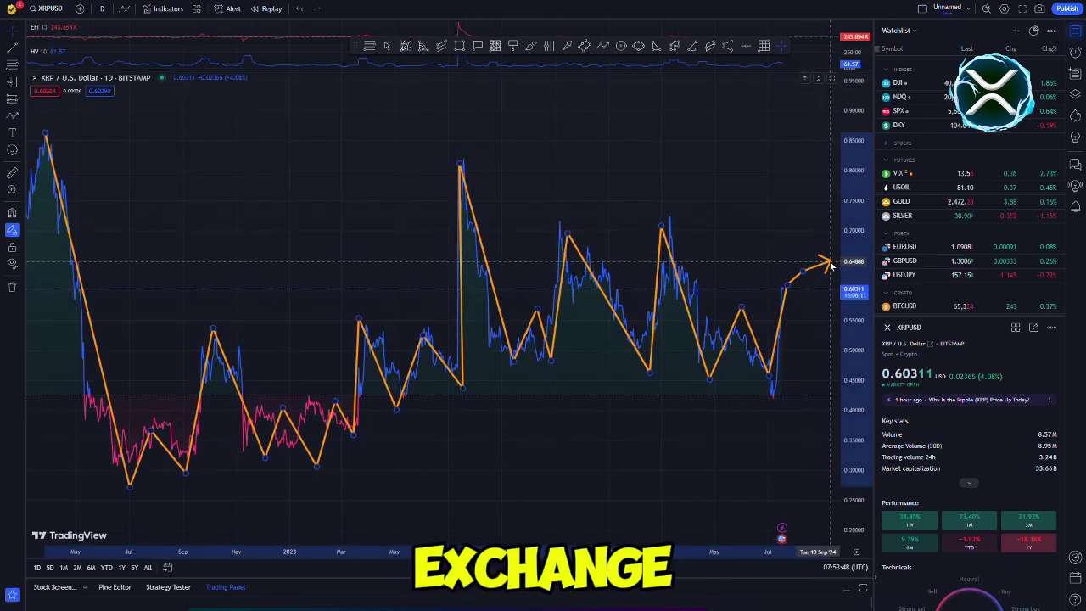
double_click(830, 262)
Step: Draw a Fib channel anchored at the 2022 high, based to the right edge, stretched to the 2022 lows
left_click(64, 101)
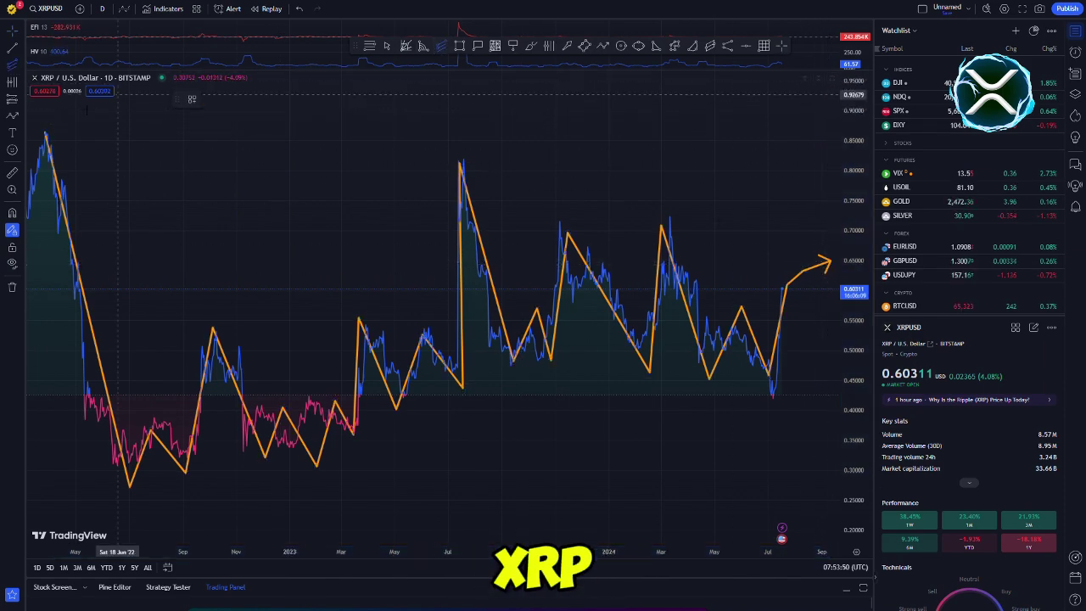
left_click(34, 106)
left_click(824, 118)
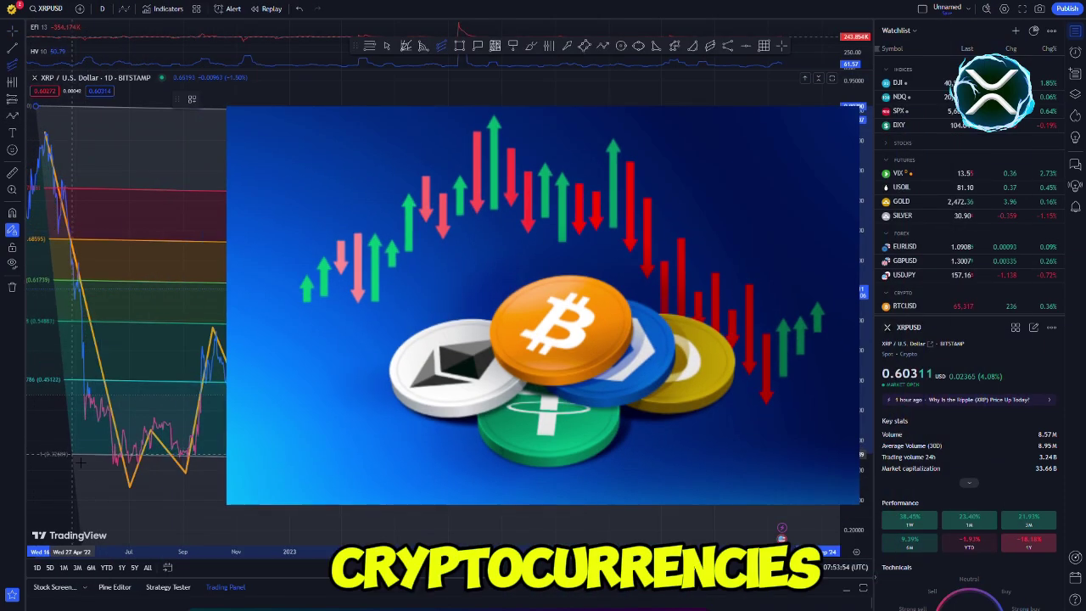
left_click(72, 454)
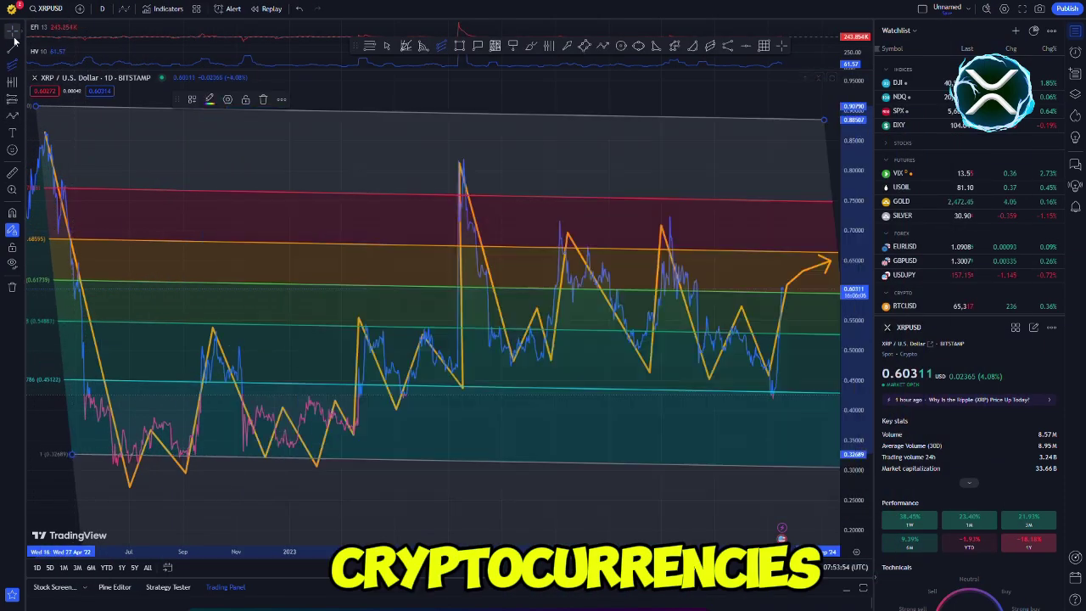
scroll(694, 155, "down", 2)
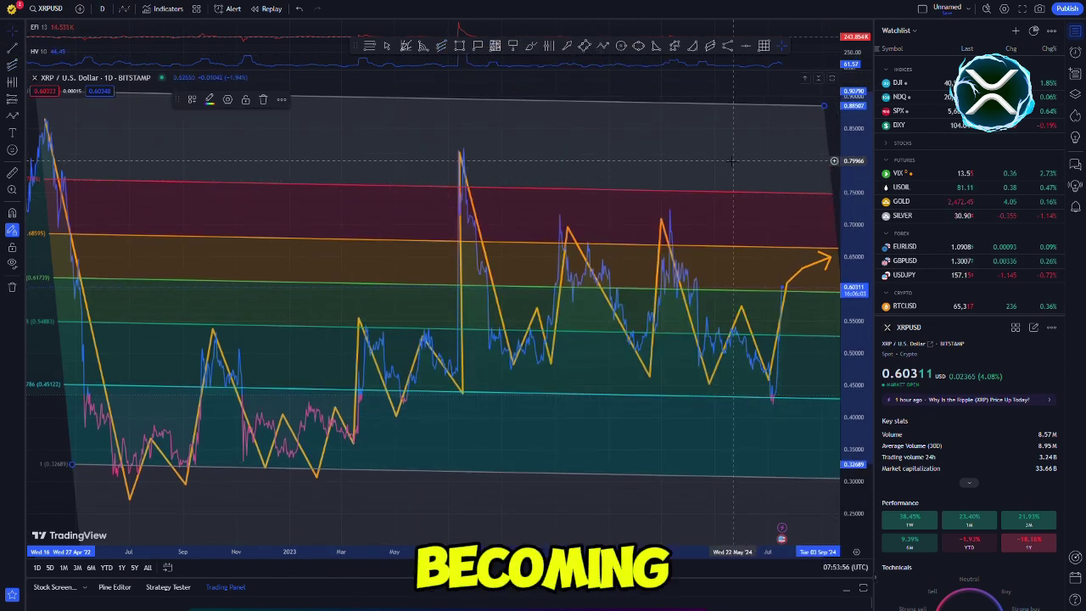
scroll(694, 155, "right", 2)
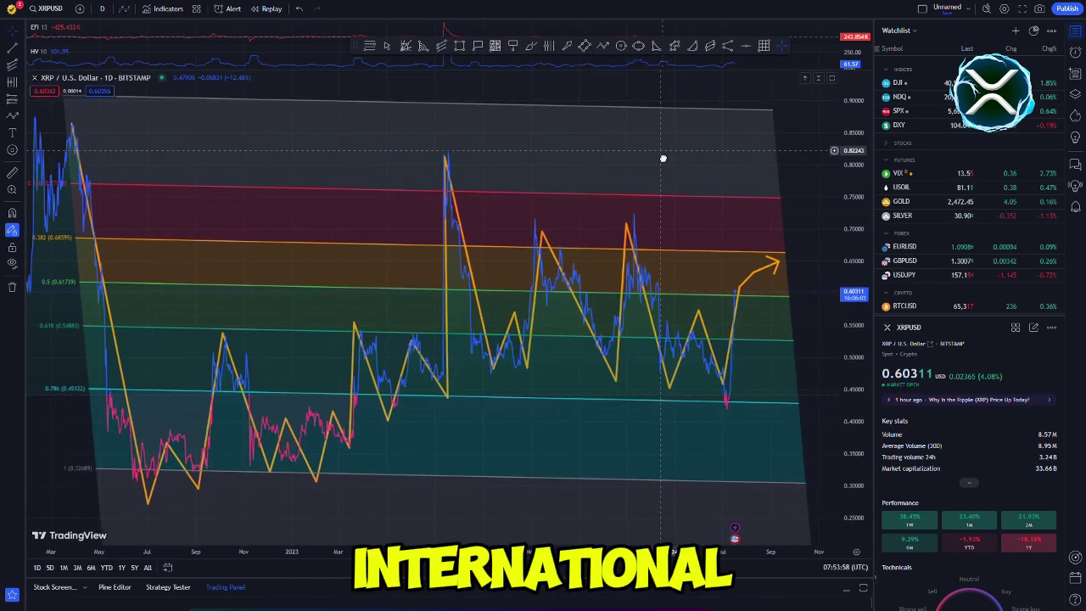
Step: Start a multi-point price pattern at the 2022 peak through the 0.35960, 0.31846 and 0.33462 lows
left_click(513, 45)
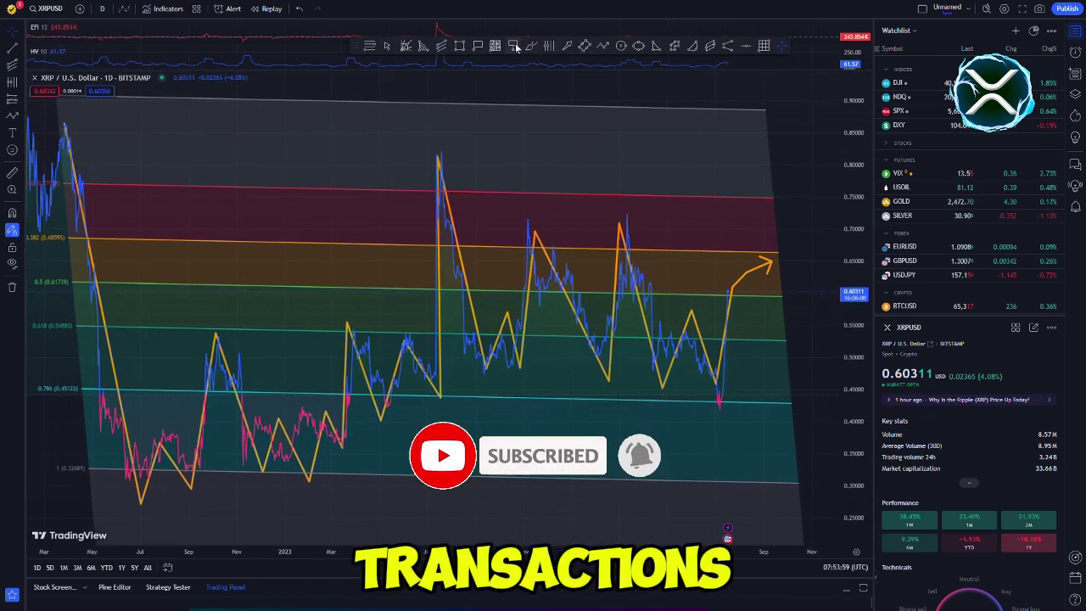
left_click(62, 122)
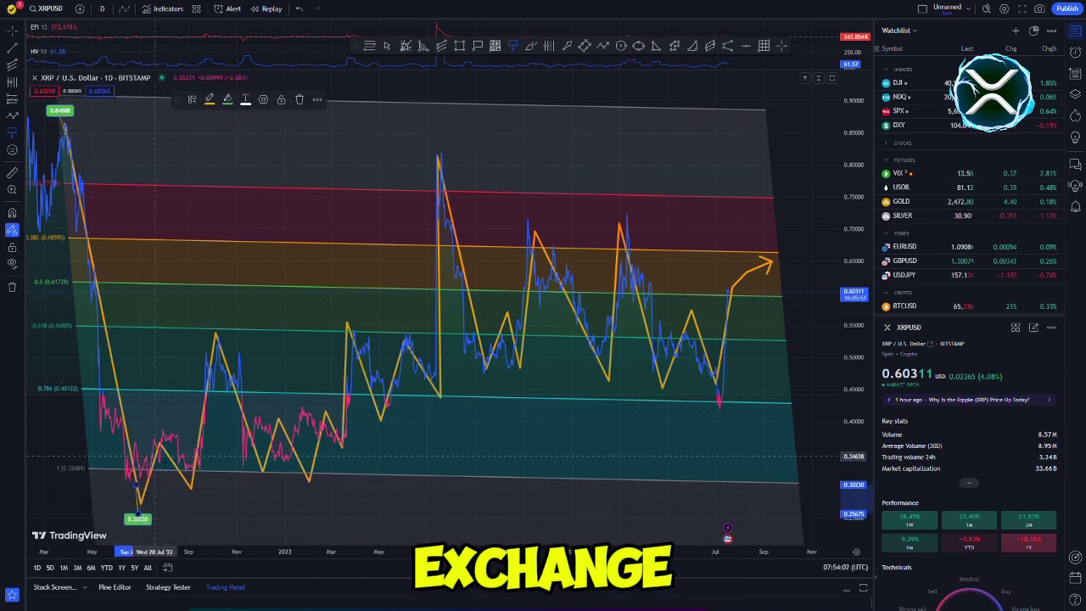
left_click(159, 446)
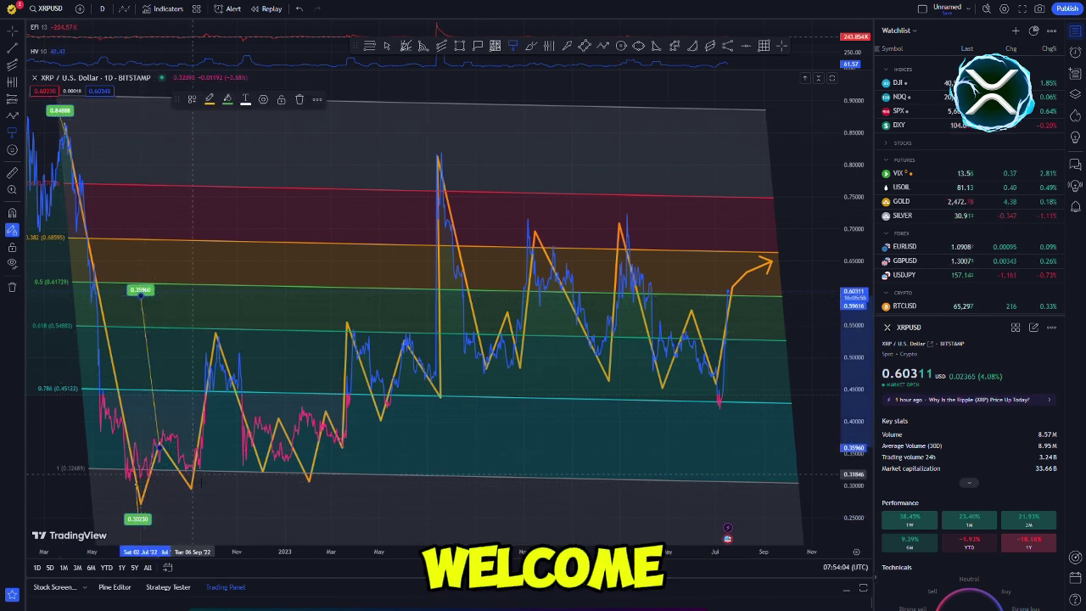
left_click(194, 475)
left_click(223, 519)
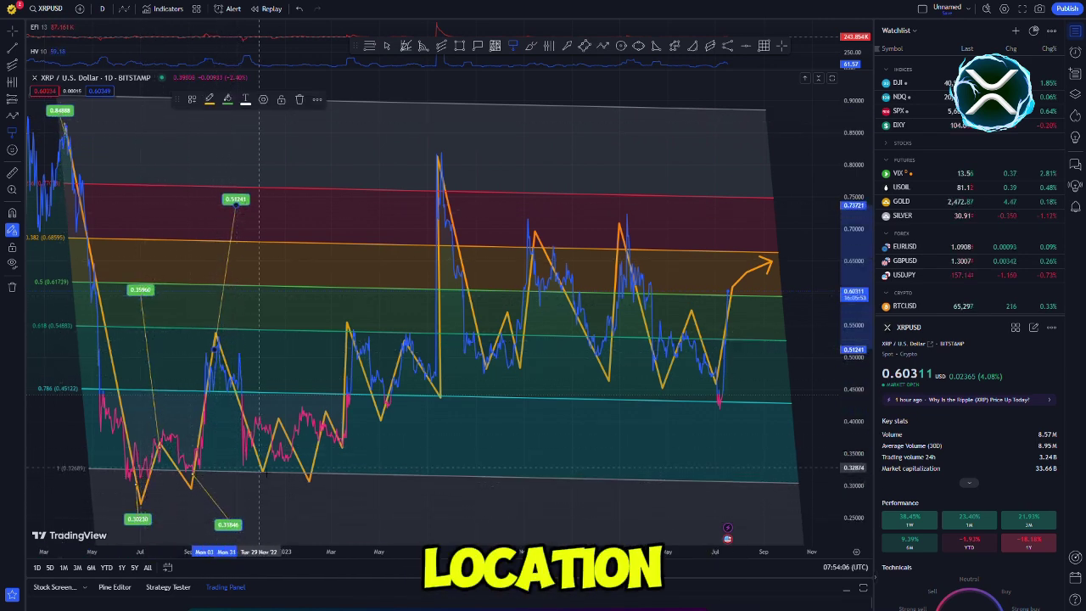
left_click(269, 465)
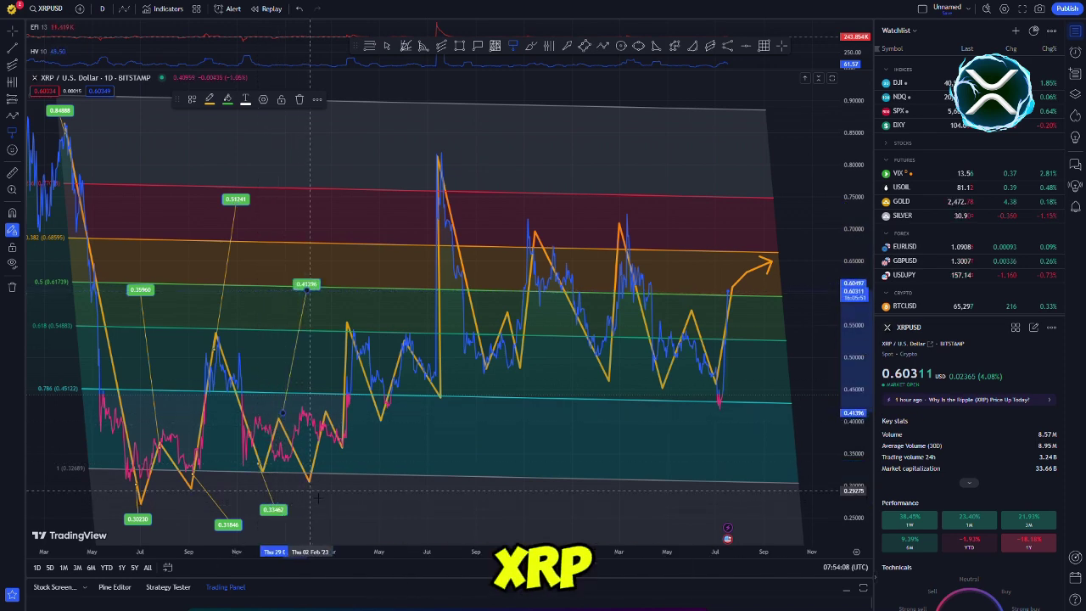
Step: Add the 0.42572 point, a purple 0.75044 label and a 0.46759 label, recolouring fills
left_click(228, 99)
left_click(316, 194)
left_click(376, 405)
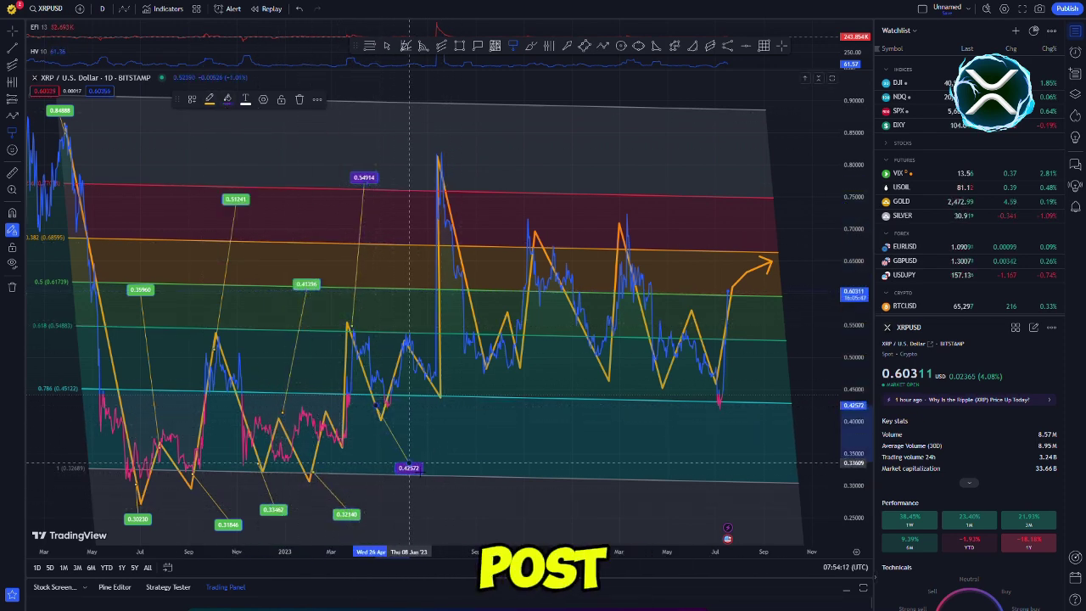
left_click(229, 101)
left_click(325, 173)
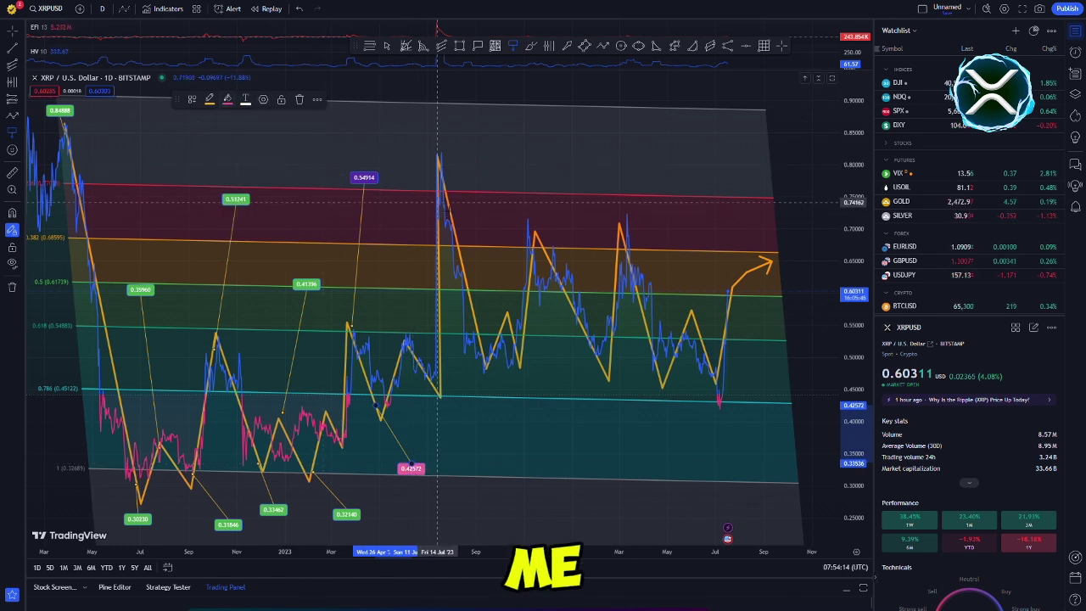
left_click(228, 101)
left_click(467, 205)
left_click_drag(452, 387, 480, 435)
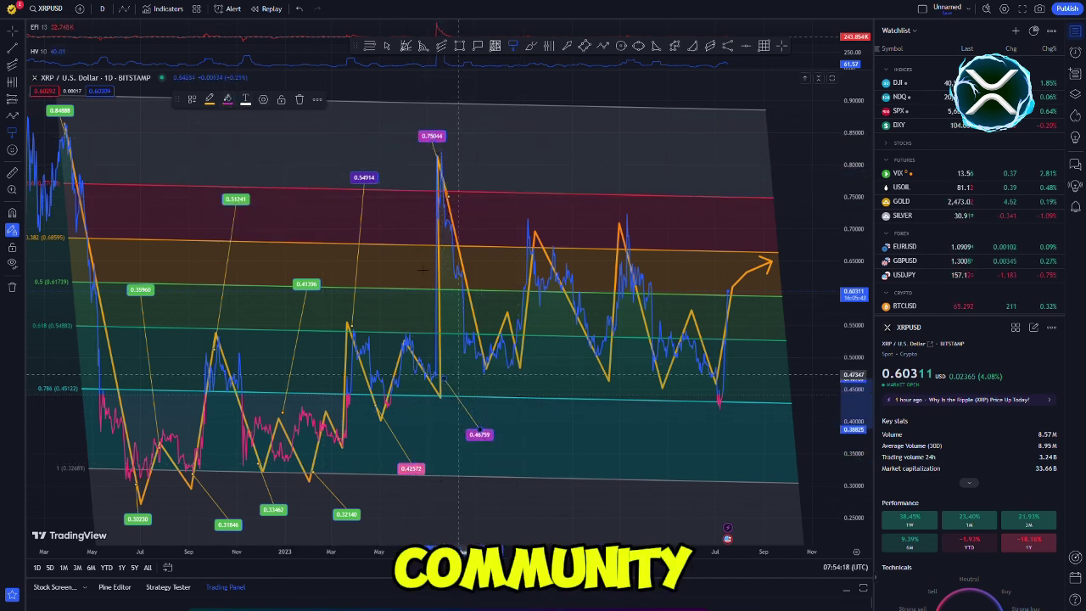
Step: Add a pink 0.67109 label, an orange 0.49772 label and an orange 0.66522 label
left_click(225, 101)
left_click(325, 173)
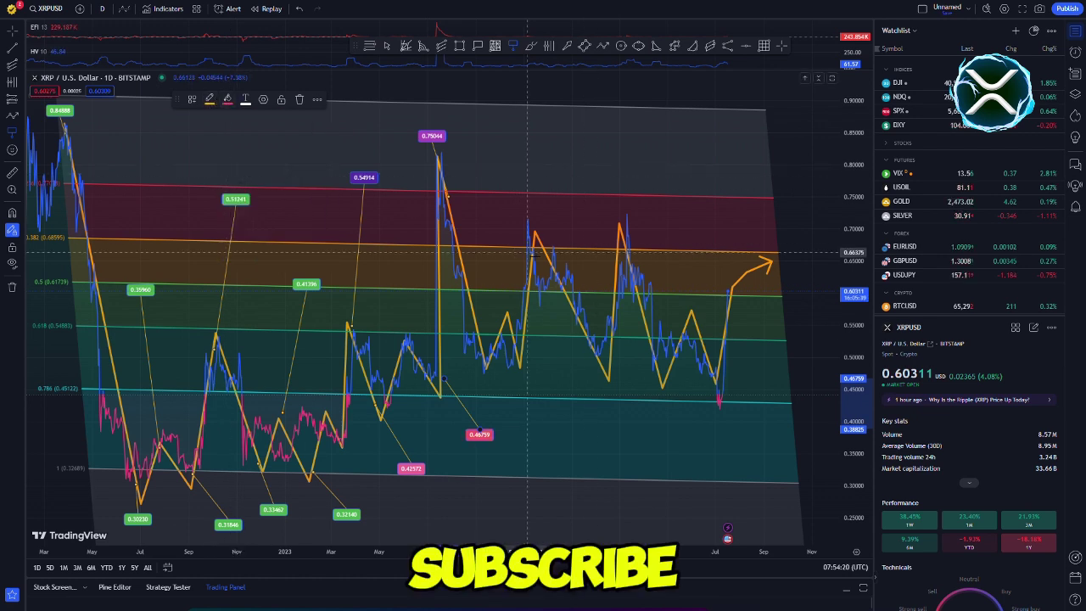
left_click_drag(528, 248, 547, 187)
left_click(227, 101)
left_click(325, 176)
left_click_drag(606, 358, 621, 434)
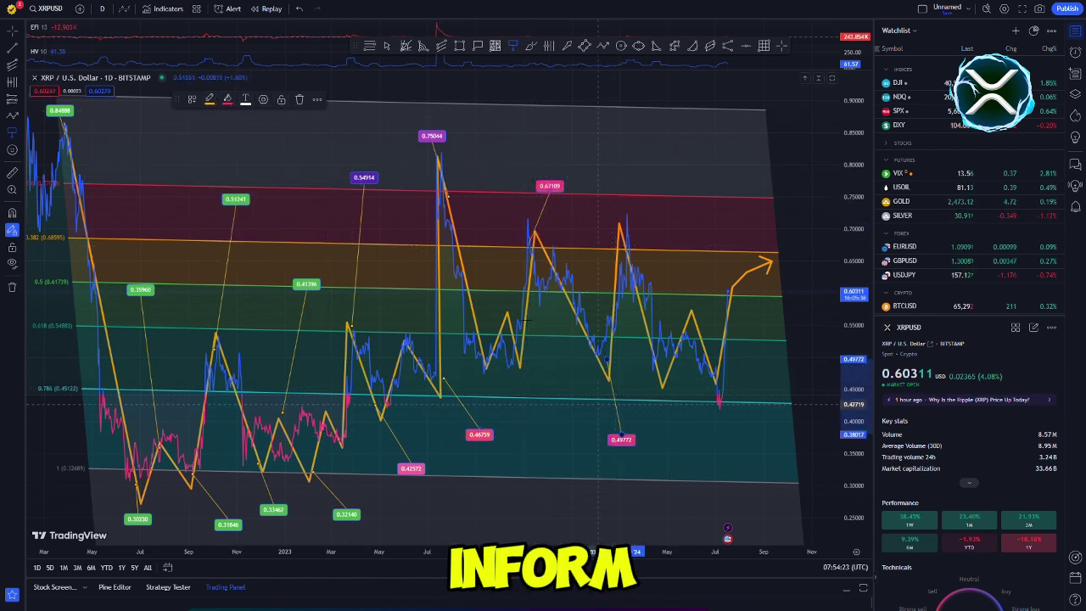
left_click(227, 99)
left_click(235, 177)
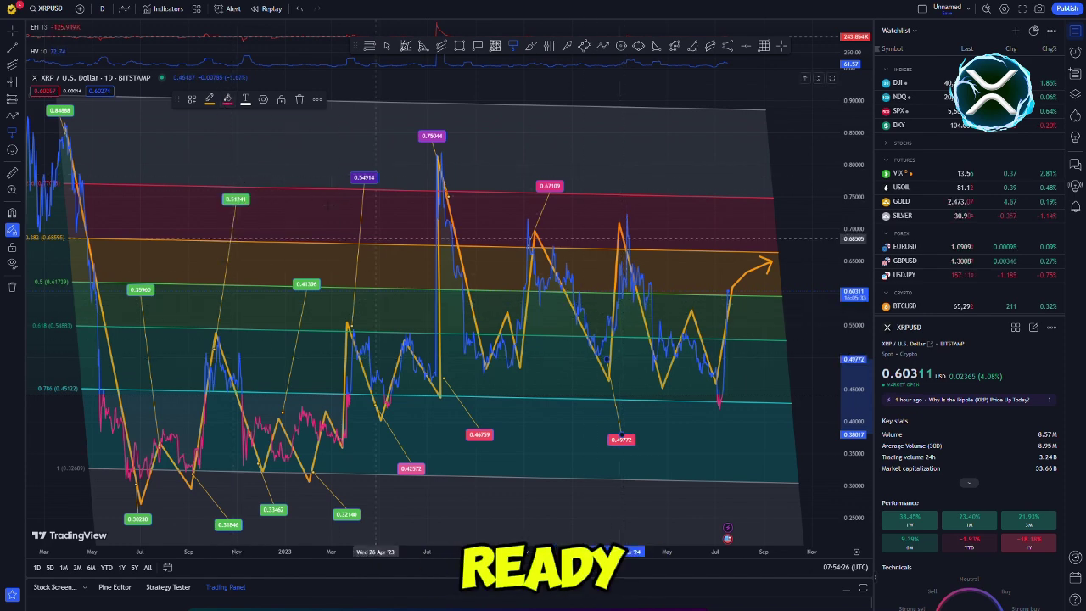
left_click(228, 105)
left_click(244, 184)
left_click_drag(627, 251, 638, 187)
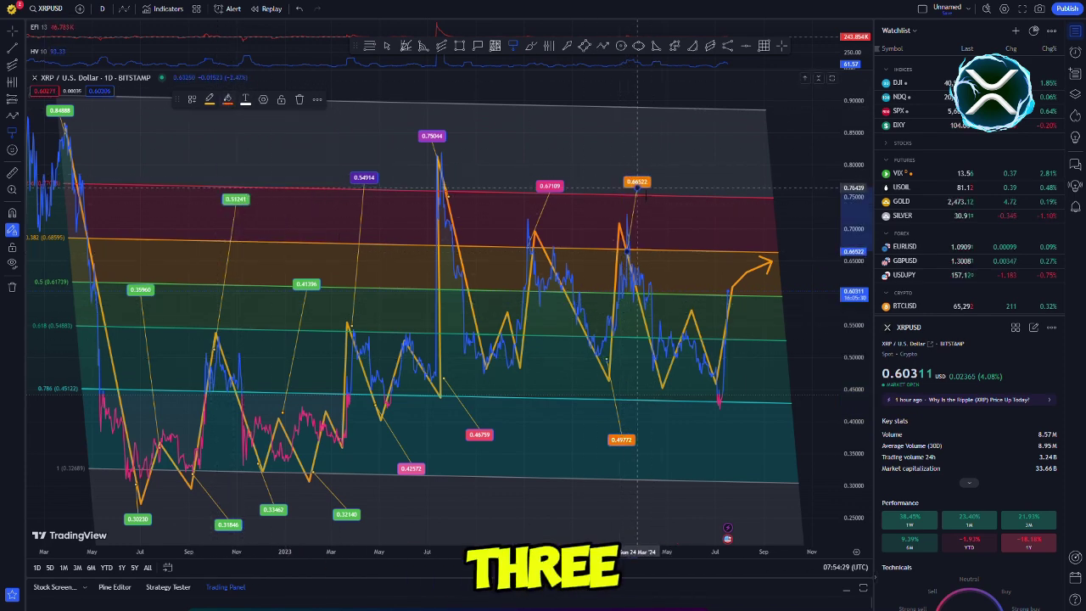
Step: Add light-purple 0.46980, teal-green 0.55796, blue 0.46243 and a 0.61893 label near the latest rise
left_click(228, 102)
key("Escape")
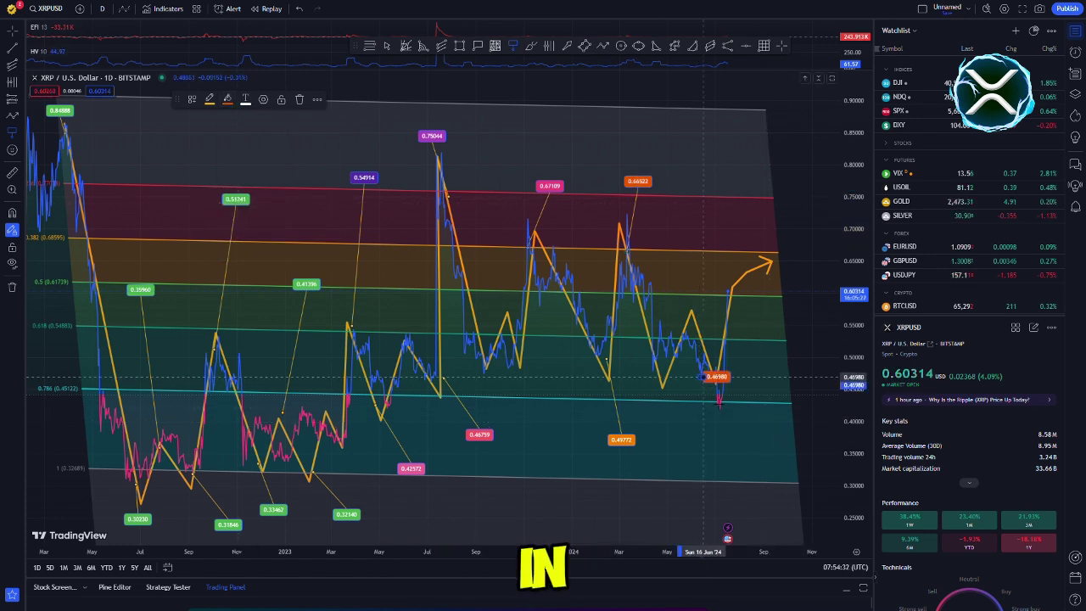
left_click_drag(719, 378, 728, 428)
left_click(228, 99)
left_click(314, 169)
left_click_drag(698, 327, 704, 240)
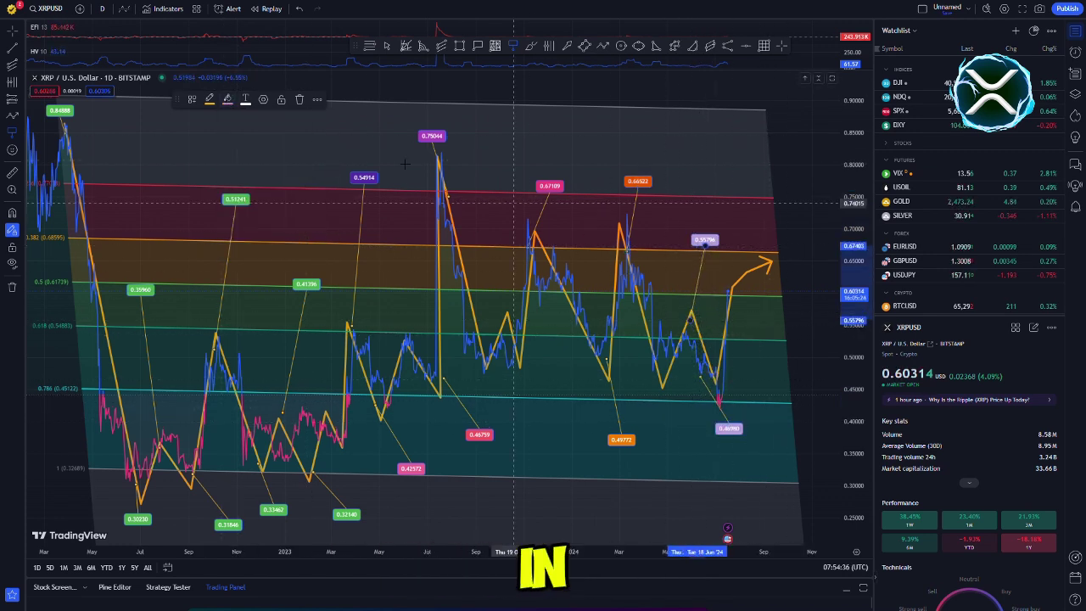
left_click(229, 100)
left_click(274, 181)
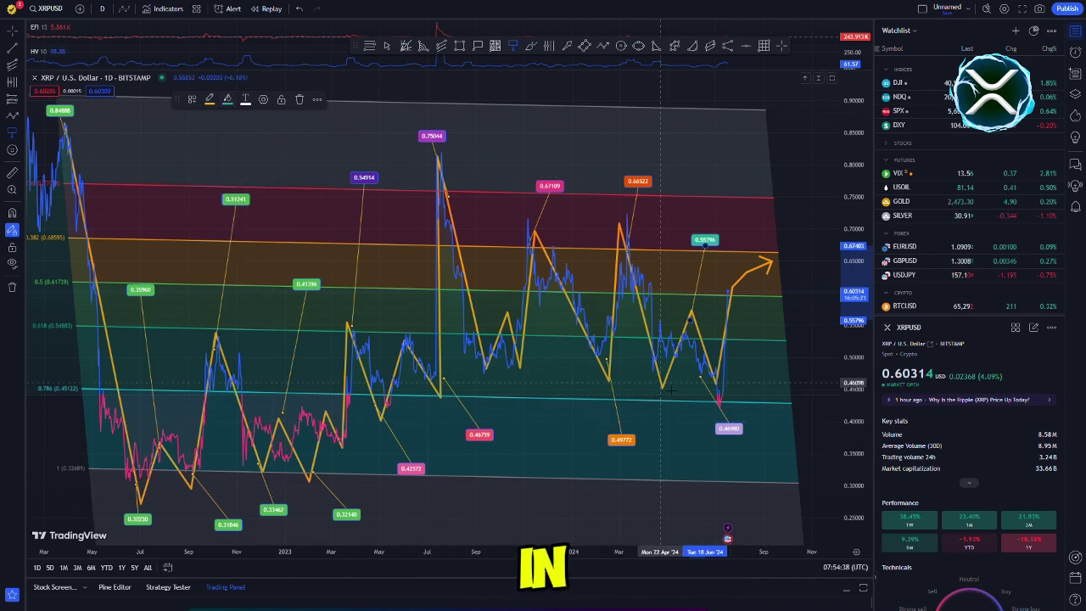
left_click_drag(662, 384, 689, 505)
left_click(226, 100)
left_click(300, 136)
left_click_drag(750, 281, 781, 256)
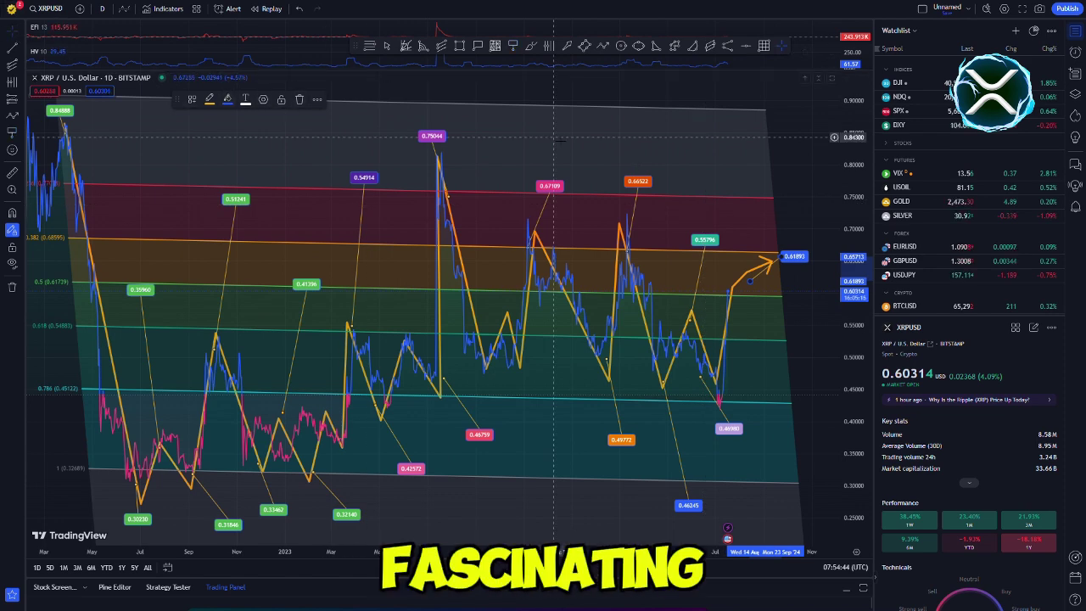
Step: Zoom out, draw a curved arrow above the channel's top edge, handwrite XRP beside it and circle it
scroll(529, 150, "down", 3)
scroll(530, 150, "down", 3)
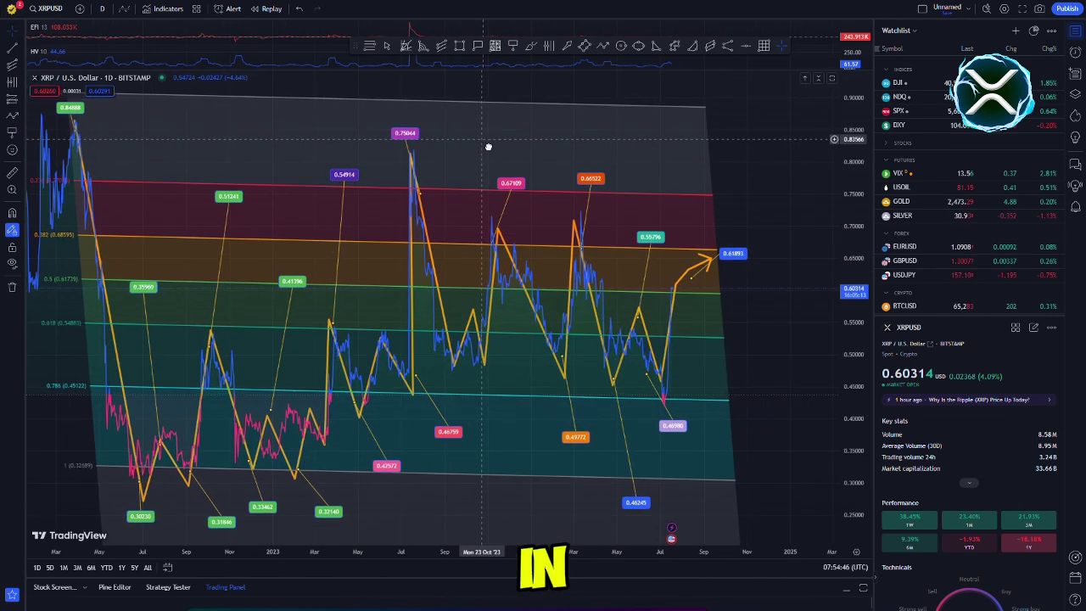
scroll(776, 169, "down", 1)
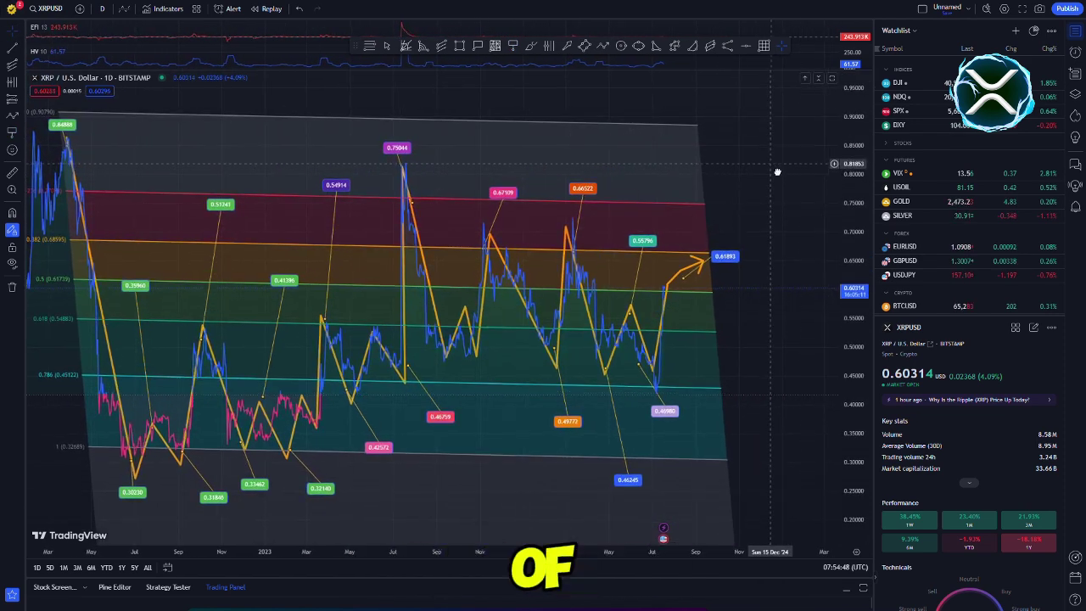
left_click(531, 45)
left_click_drag(509, 156, 616, 138)
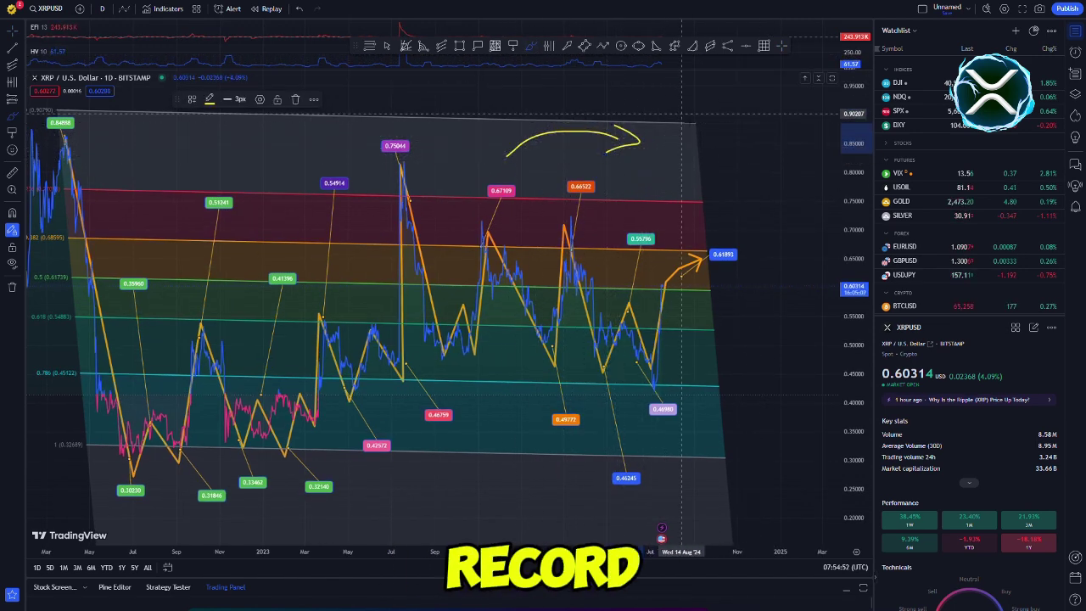
left_click_drag(699, 174, 700, 117)
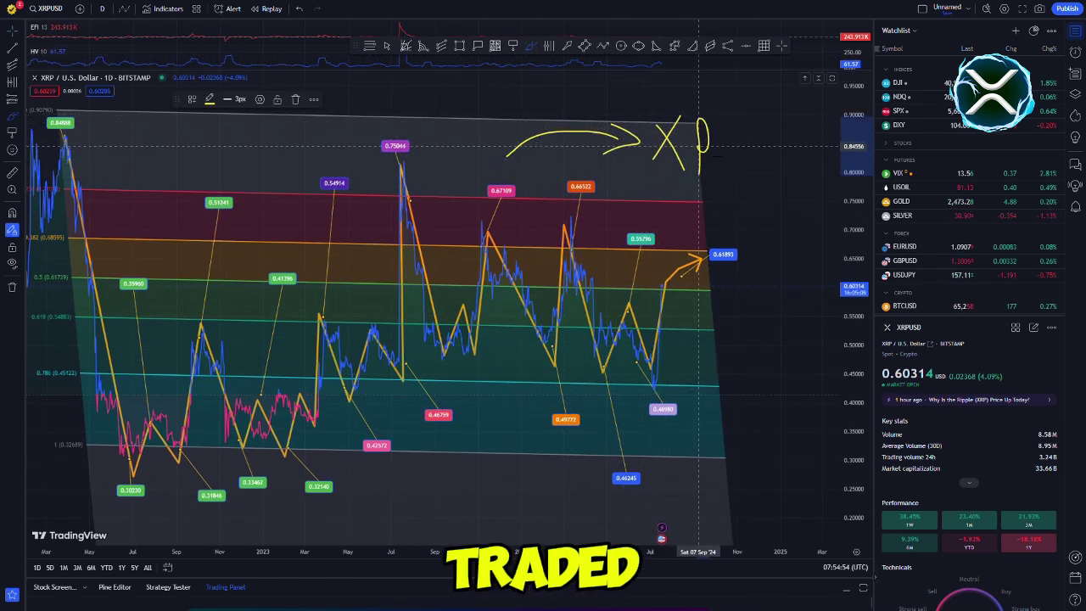
left_click(622, 47)
left_click_drag(704, 145, 711, 201)
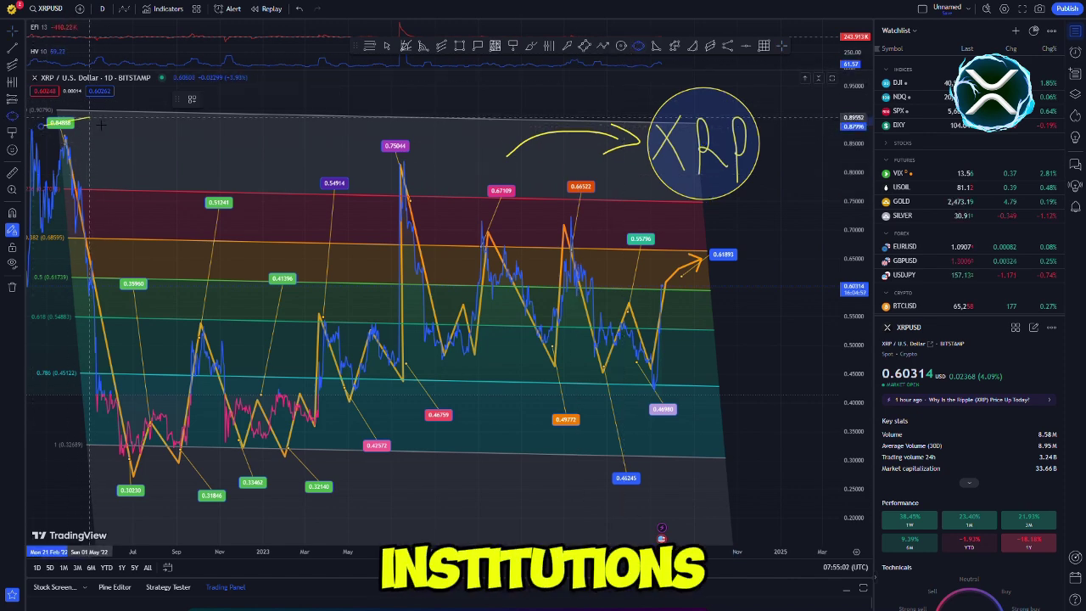
Step: Circle the 0.84888, 0.51241, 0.54914, 0.75044, 0.67109, 0.66522 and 0.46980 labels
left_click_drag(66, 122, 91, 126)
left_click_drag(217, 202, 244, 206)
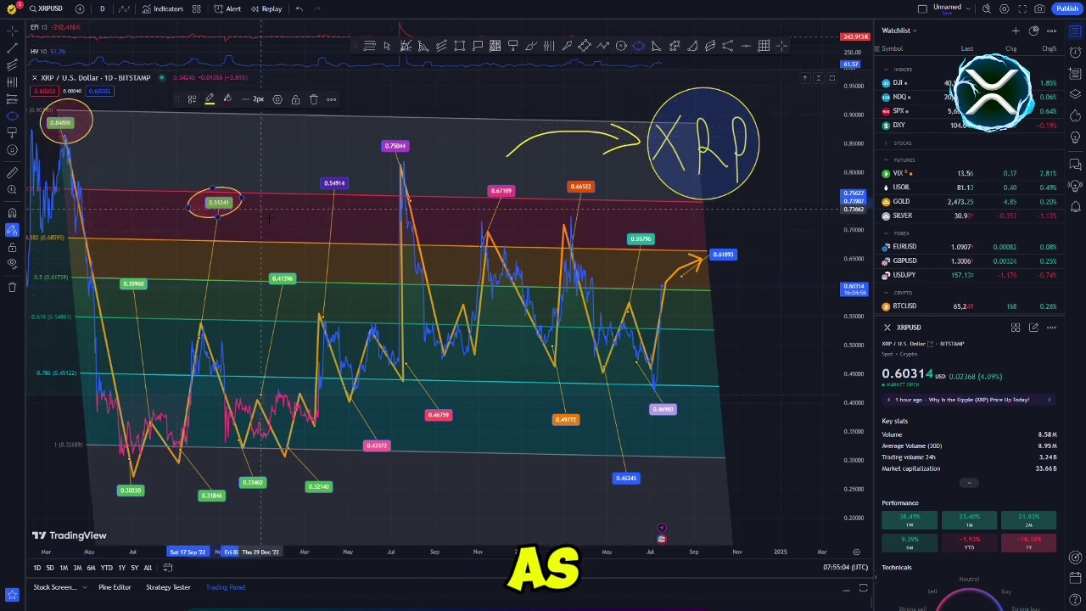
left_click_drag(337, 183, 364, 185)
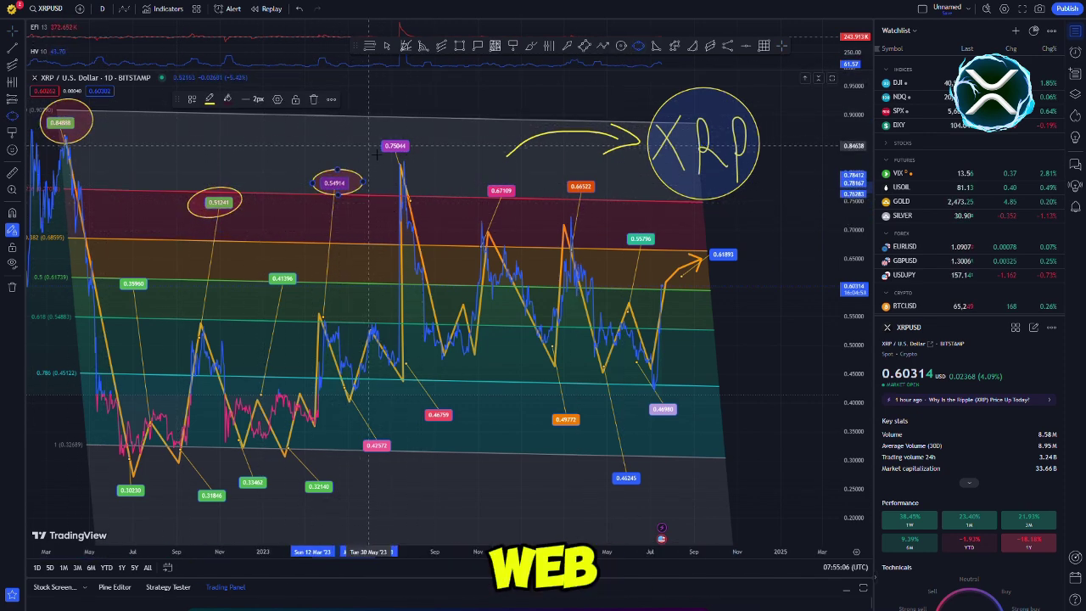
left_click_drag(397, 145, 429, 147)
left_click_drag(501, 191, 610, 188)
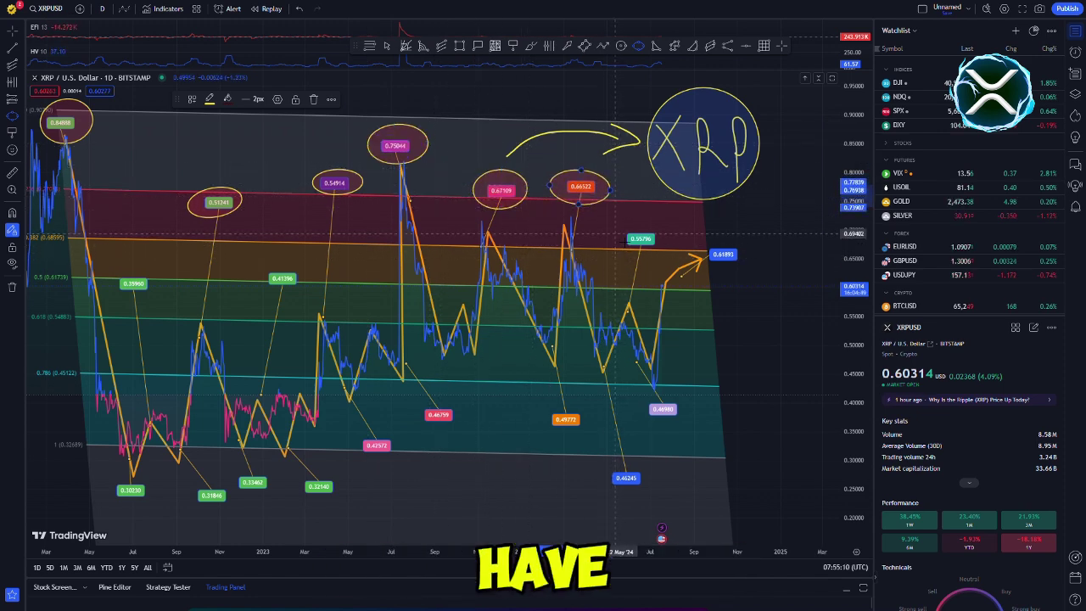
left_click_drag(616, 234, 752, 253)
left_click_drag(638, 408, 706, 408)
Step: Circle the 0.46245, 0.49772, 0.46759, 0.42572, 0.32140, 0.33462, 0.30230 and 0.41396 labels
left_click_drag(605, 478, 653, 478)
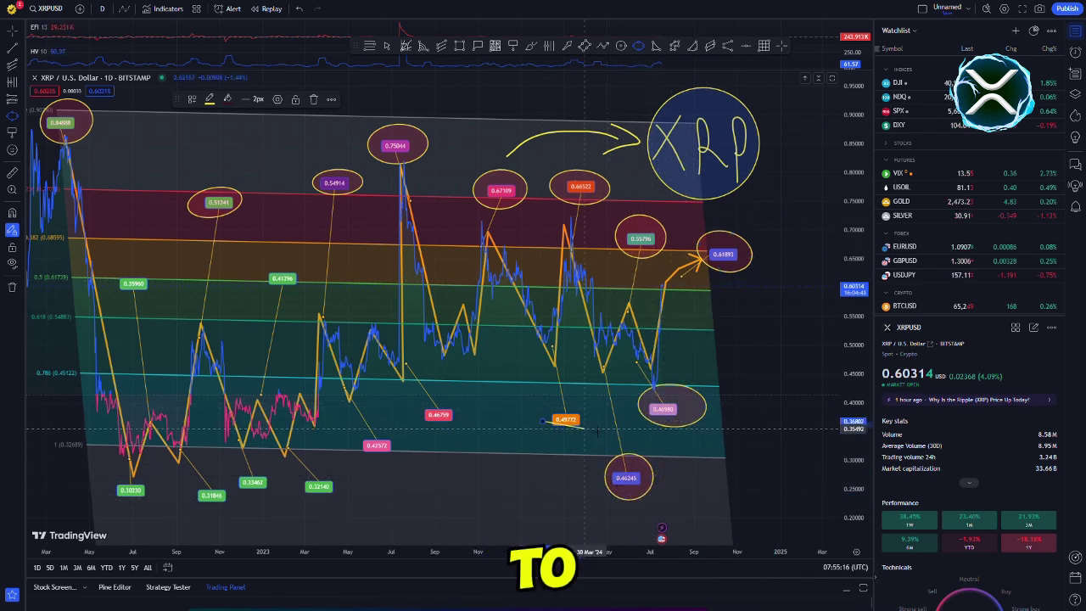
left_click_drag(543, 418, 598, 417)
left_click_drag(415, 415, 466, 415)
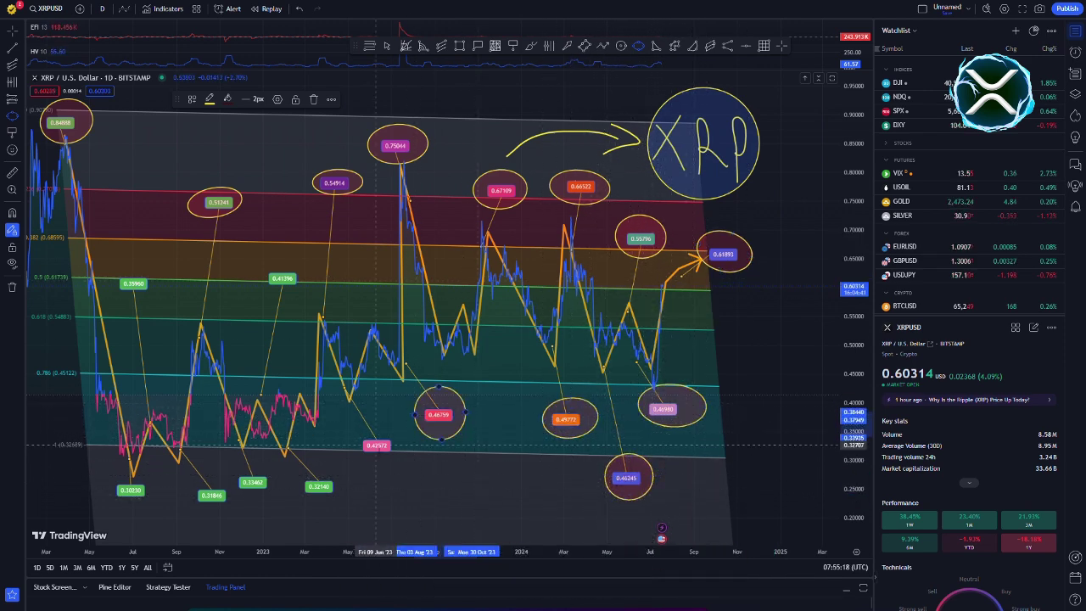
left_click_drag(347, 438, 408, 450)
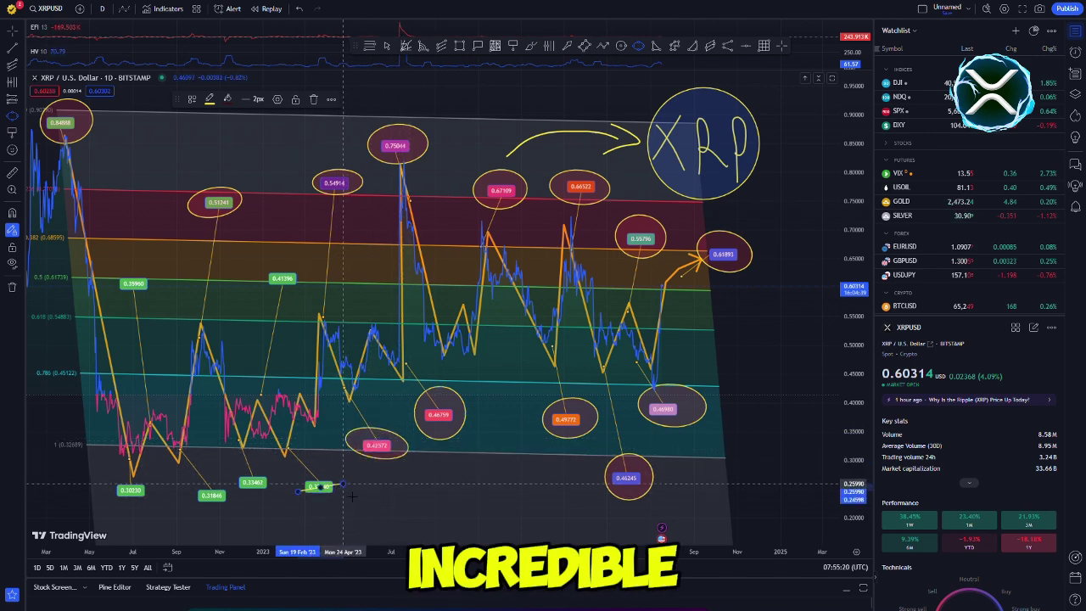
left_click_drag(341, 486, 297, 487)
mouse_move(248, 451)
left_mouse_down()
mouse_move(251, 507)
mouse_move(231, 495)
left_mouse_up()
left_click_drag(100, 491, 149, 490)
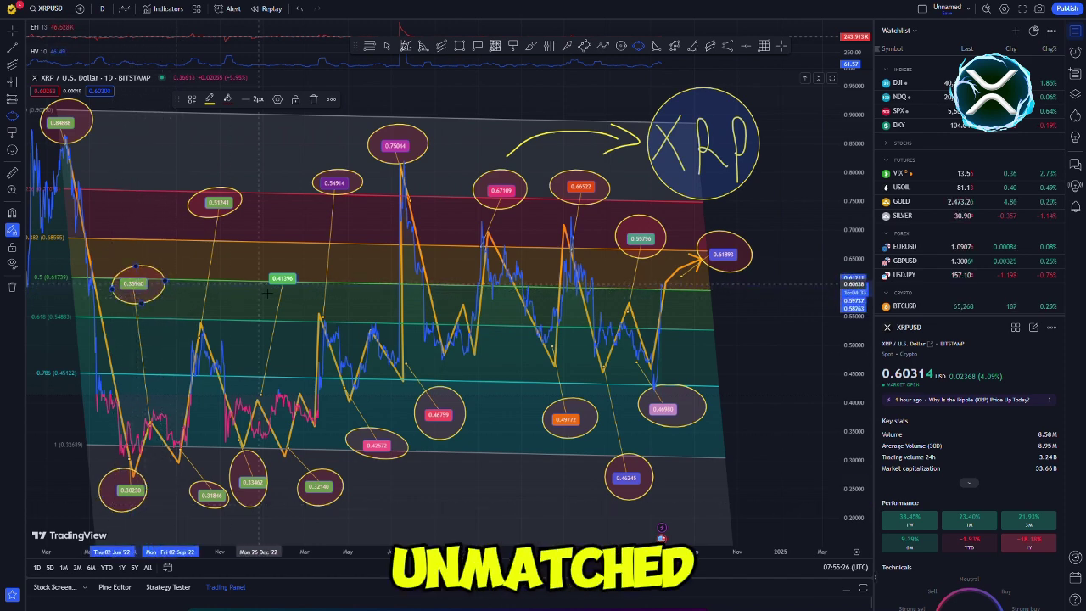
left_click_drag(259, 284, 310, 273)
left_click(263, 248)
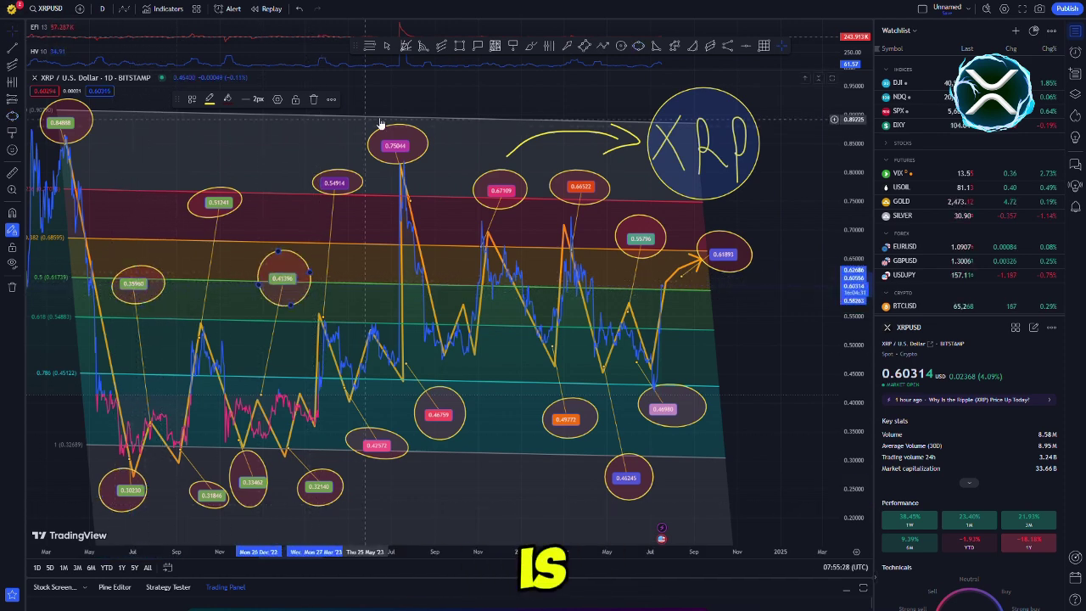
scroll(764, 169, "down", 3)
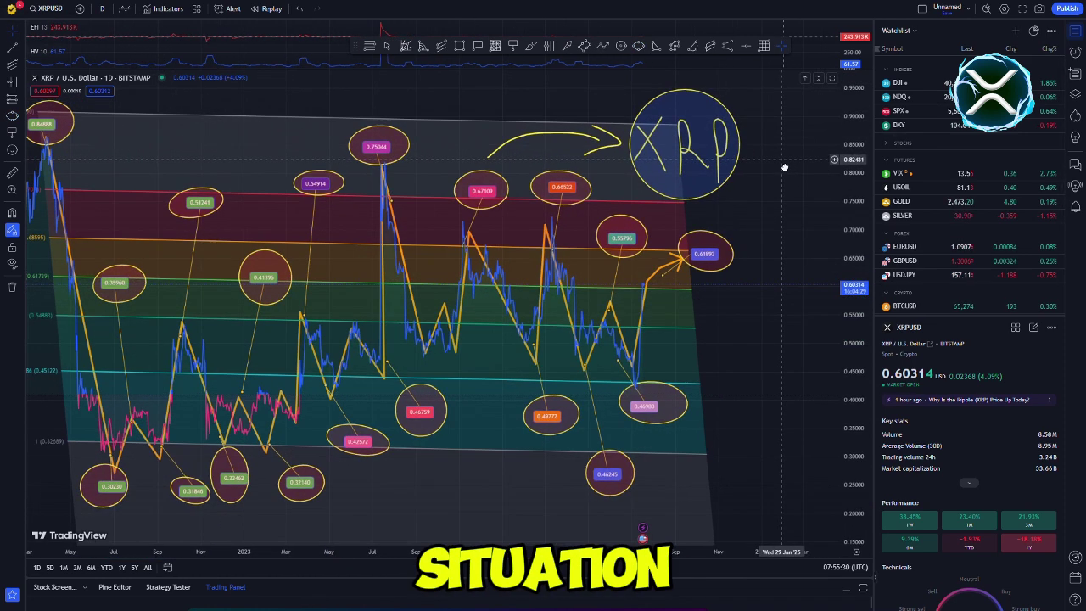
scroll(726, 179, "right", 2)
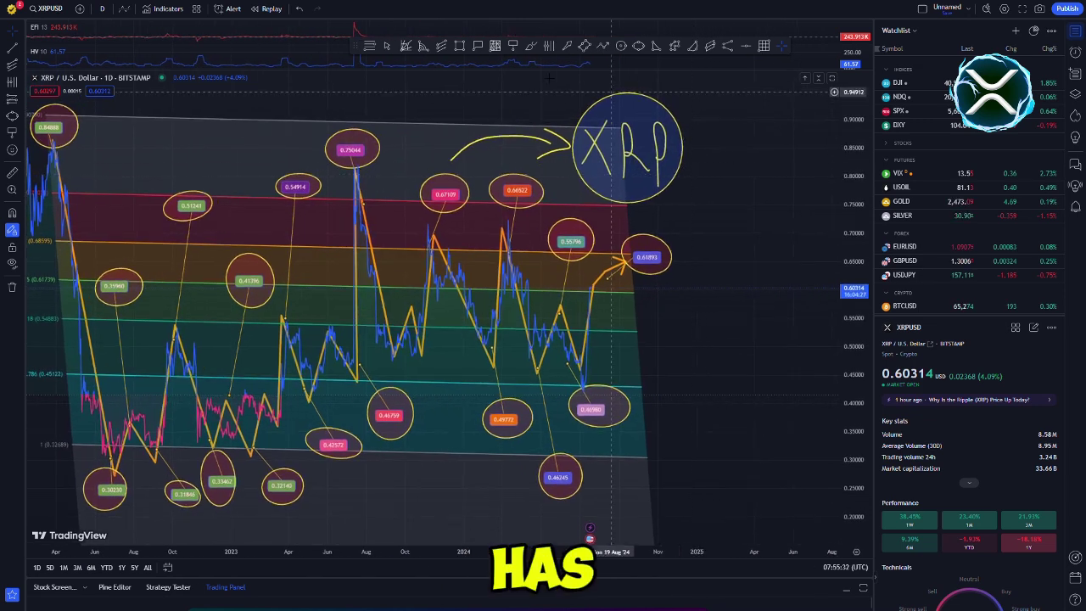
Step: Draw a curved arrow right of the latest candle, handwrite UP, and circle it with yellow fill
mouse_move(605, 359)
left_mouse_down()
mouse_move(649, 333)
mouse_move(667, 344)
mouse_move(647, 367)
left_mouse_up()
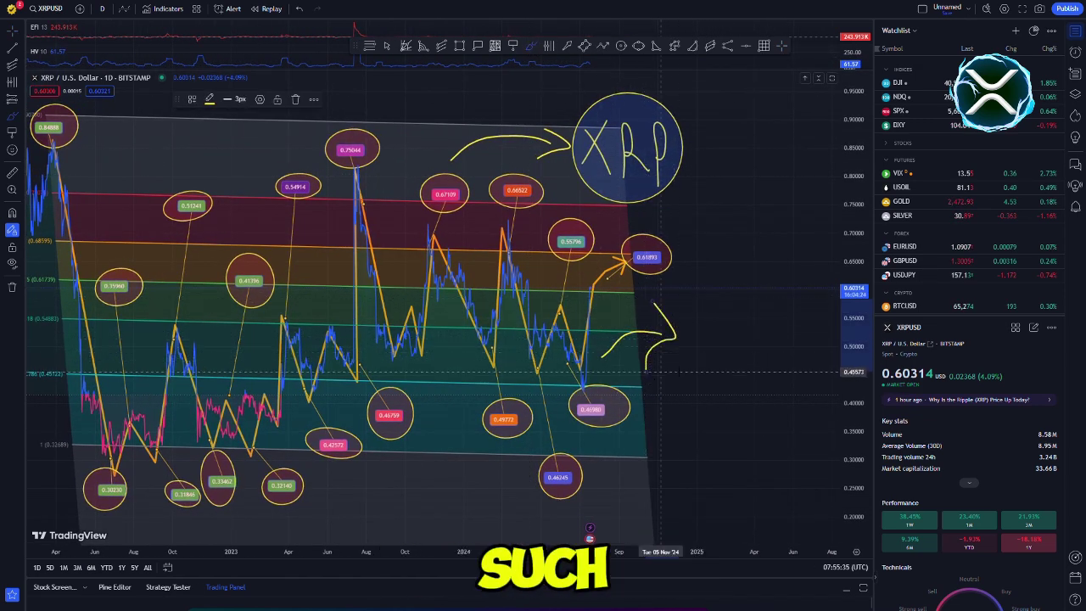
left_click_drag(700, 293, 713, 357)
mouse_move(720, 288)
left_mouse_down()
mouse_move(723, 386)
mouse_move(735, 345)
mouse_move(706, 381)
left_mouse_up()
left_click(699, 299)
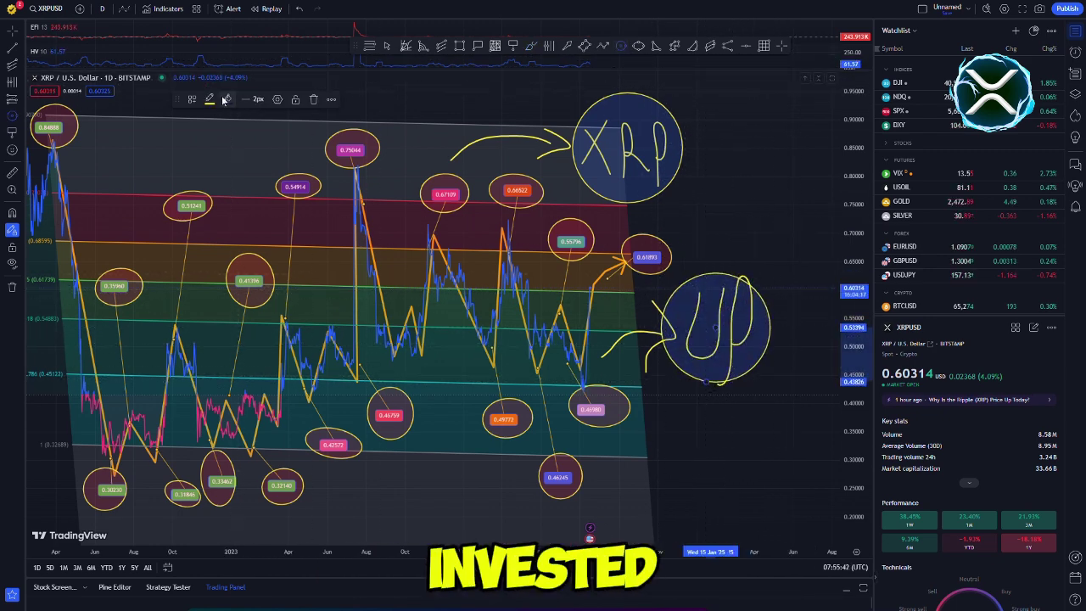
left_click(228, 100)
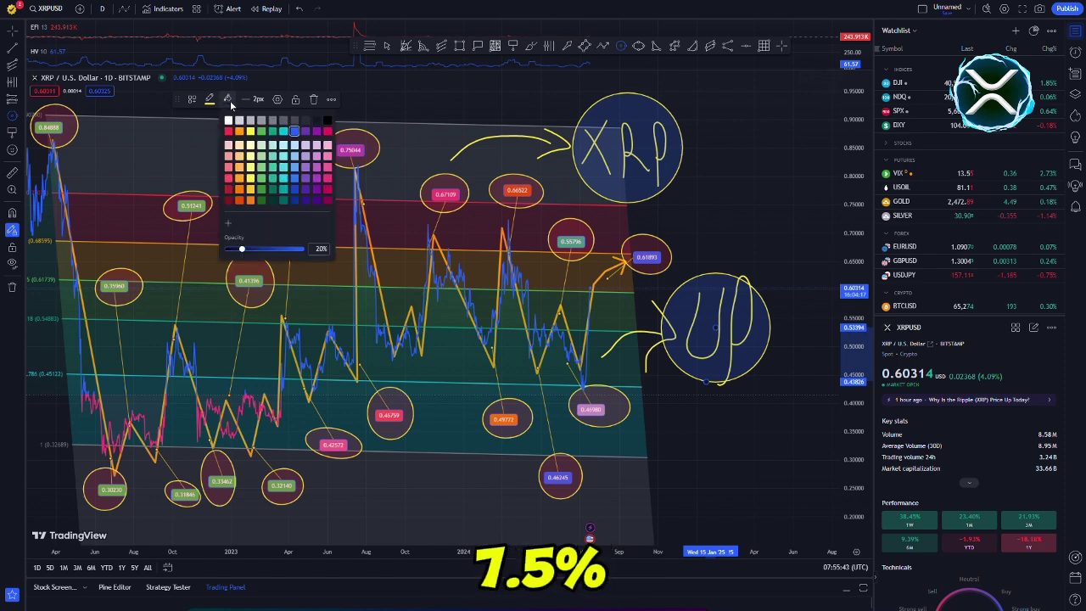
left_click(250, 195)
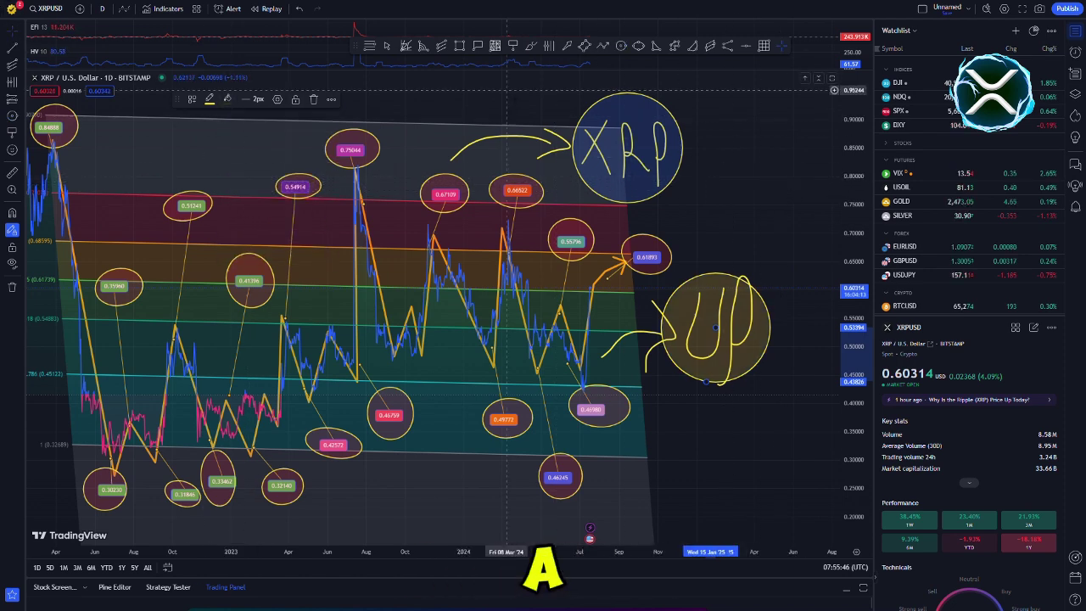
left_click(528, 47)
Step: Draw freehand arrows at the 0.84888, 0.51241, 0.35960, 0.41396, 0.75044, 0.67109, 0.66522, 0.46980 and 0.42572 labels
left_click_drag(108, 118, 173, 125)
mouse_move(246, 152)
left_mouse_down()
mouse_move(222, 185)
mouse_move(241, 178)
left_mouse_up()
mouse_move(122, 217)
left_mouse_down()
mouse_move(123, 257)
mouse_move(136, 241)
mouse_move(208, 267)
mouse_move(201, 273)
left_mouse_up()
left_click_drag(250, 231, 265, 221)
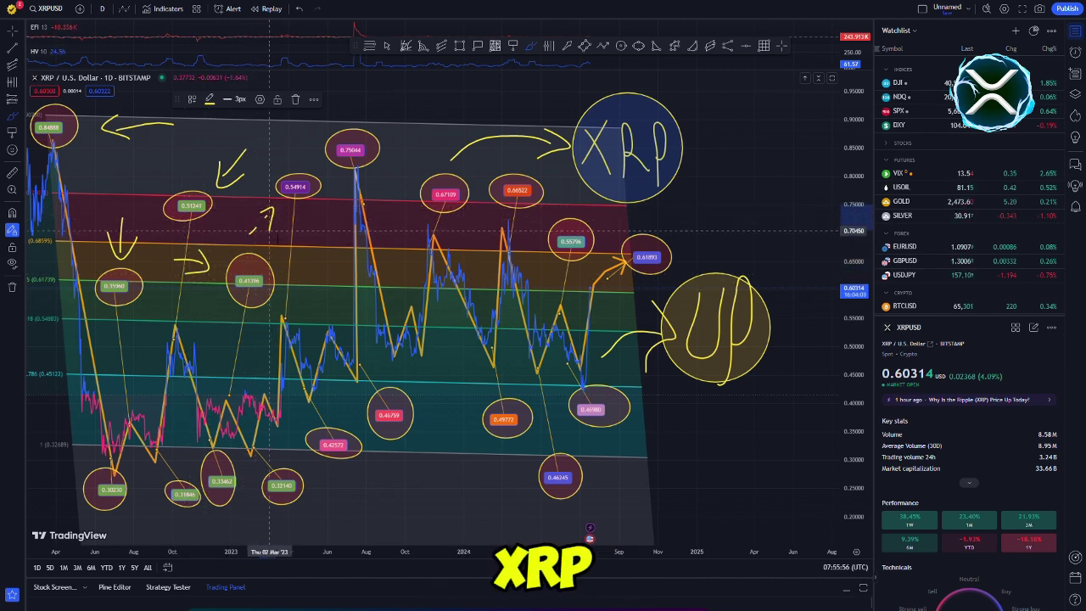
left_click_drag(275, 132, 326, 146)
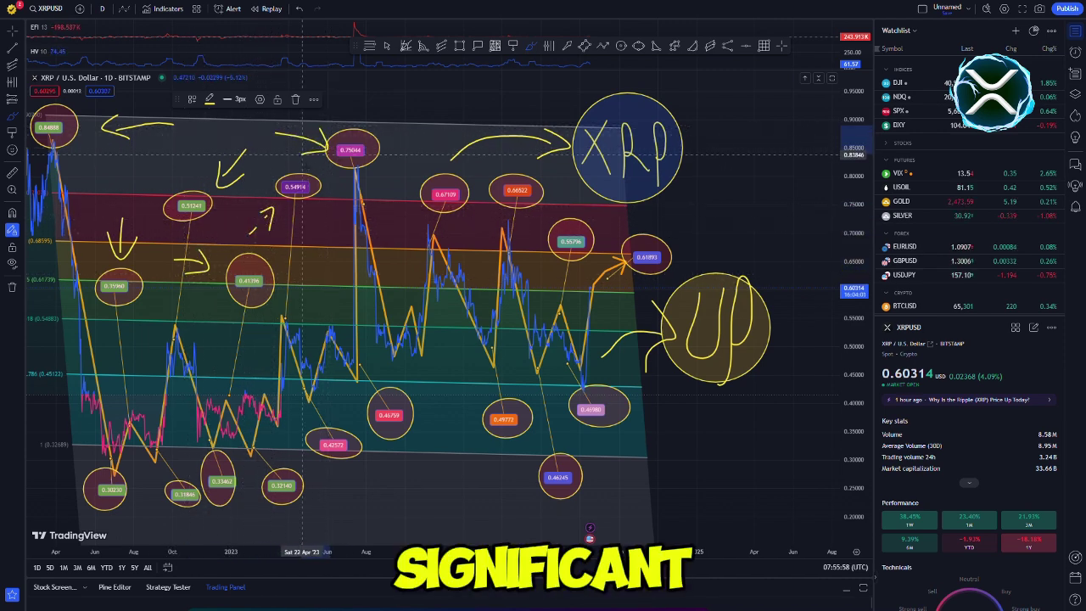
left_click_drag(374, 198, 391, 194)
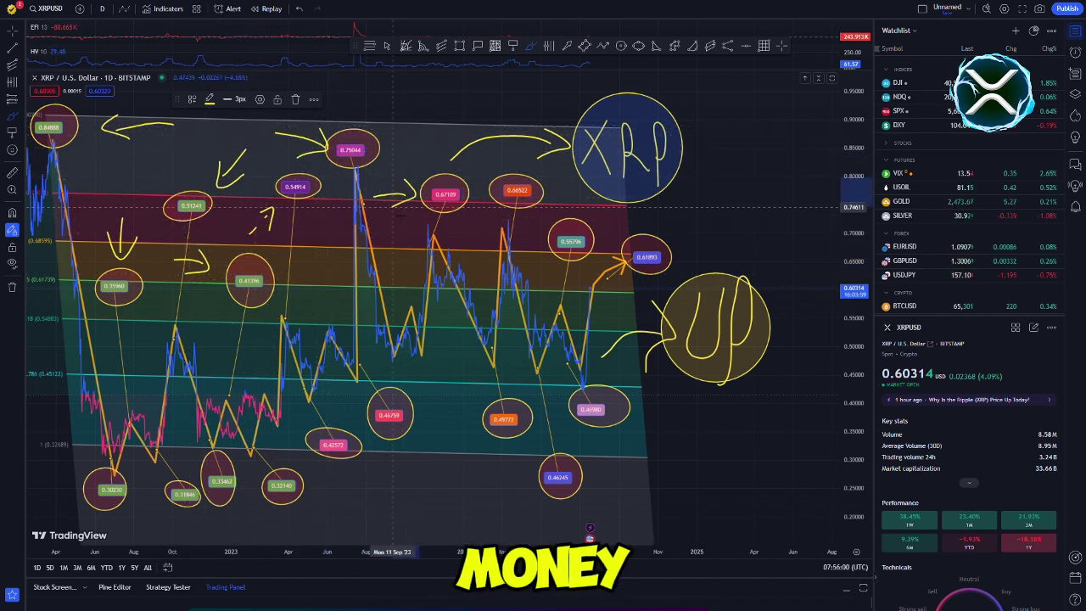
left_click_drag(480, 233, 472, 217)
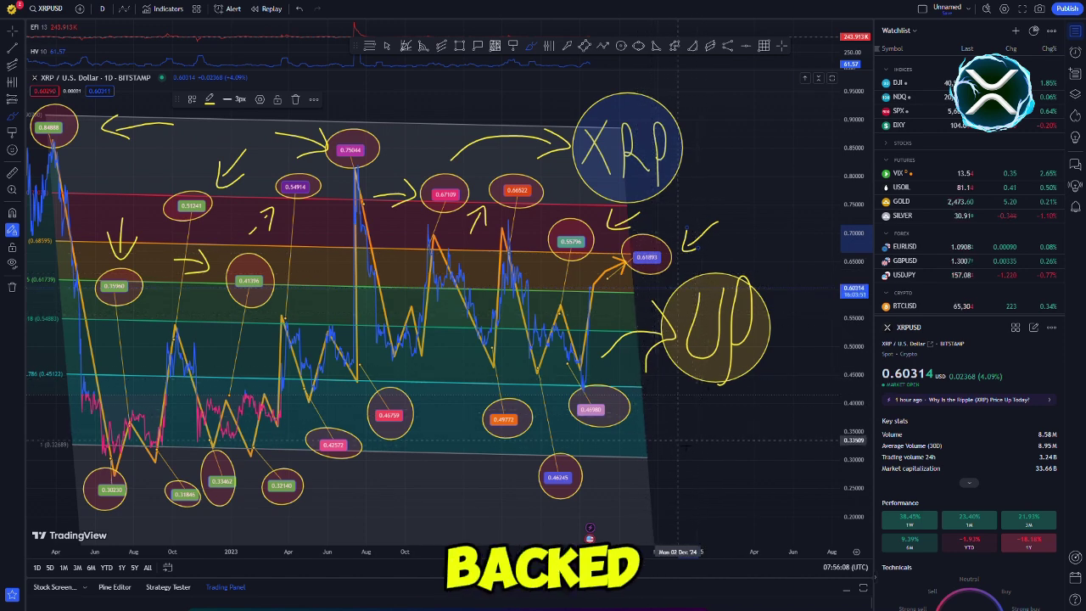
mouse_move(657, 418)
left_mouse_down()
mouse_move(675, 433)
mouse_move(638, 412)
left_mouse_up()
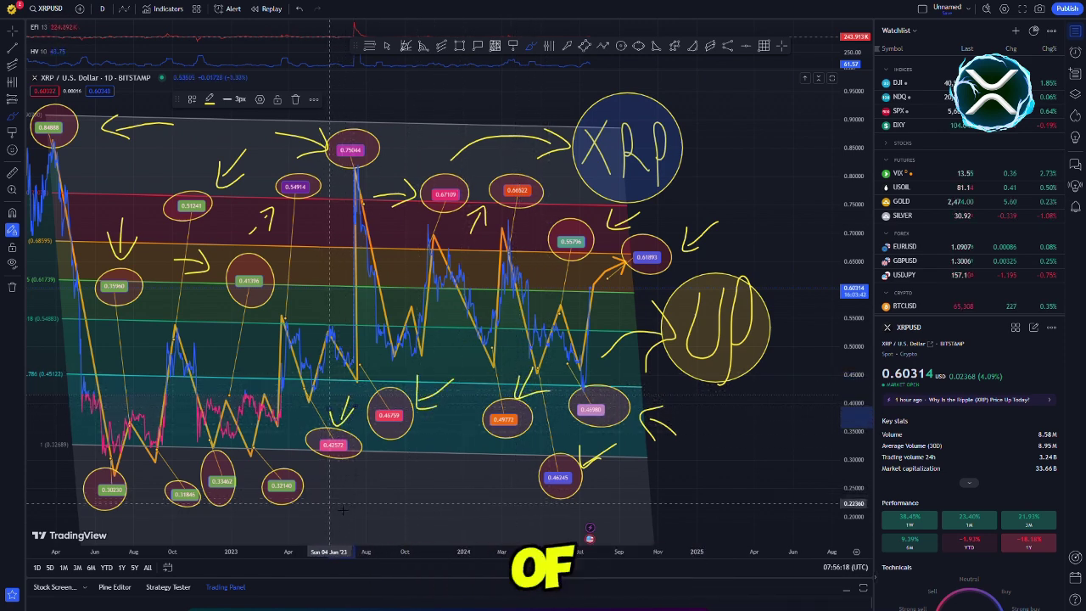
left_click_drag(346, 489, 314, 482)
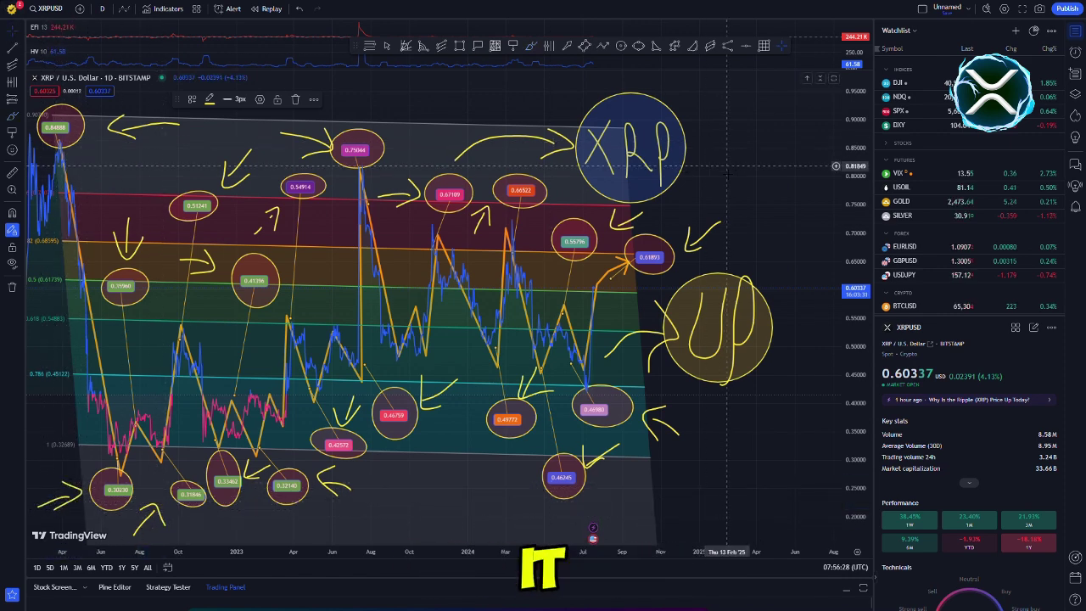
Step: Place evenly spaced vertical cycle lines across the future area of the chart
scroll(718, 175, "right", 2)
scroll(695, 155, "right", 1)
scroll(696, 155, "right", 5)
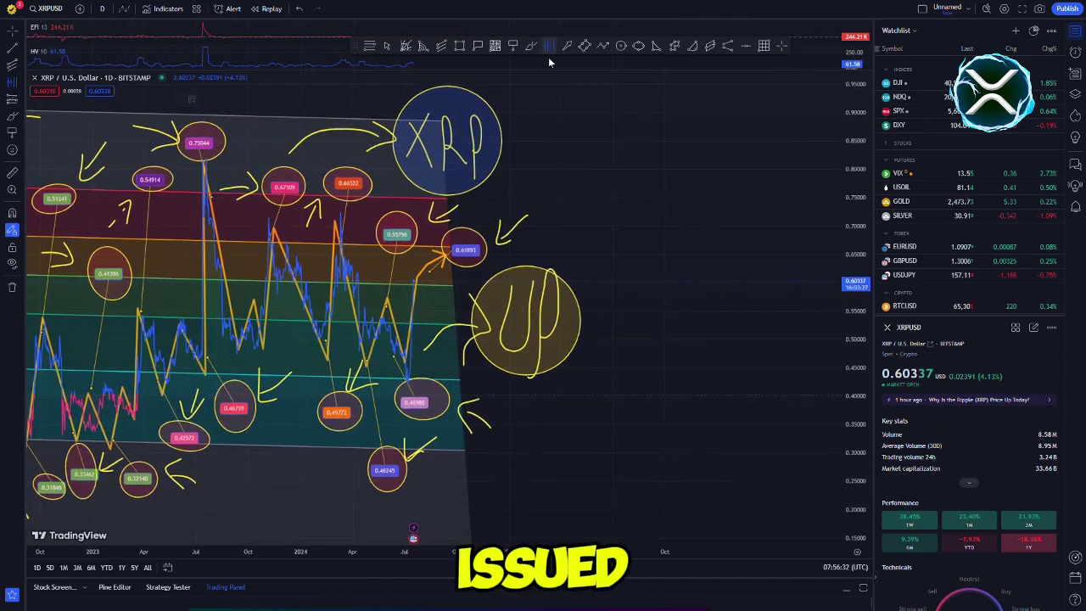
left_click(549, 142)
left_click(634, 150)
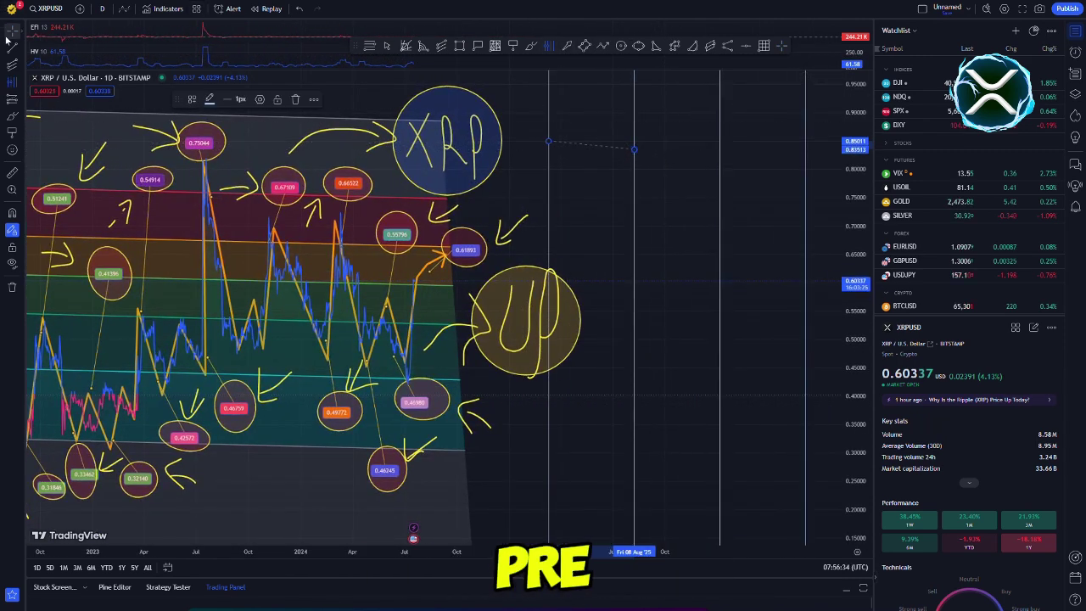
scroll(605, 172, "right", 5)
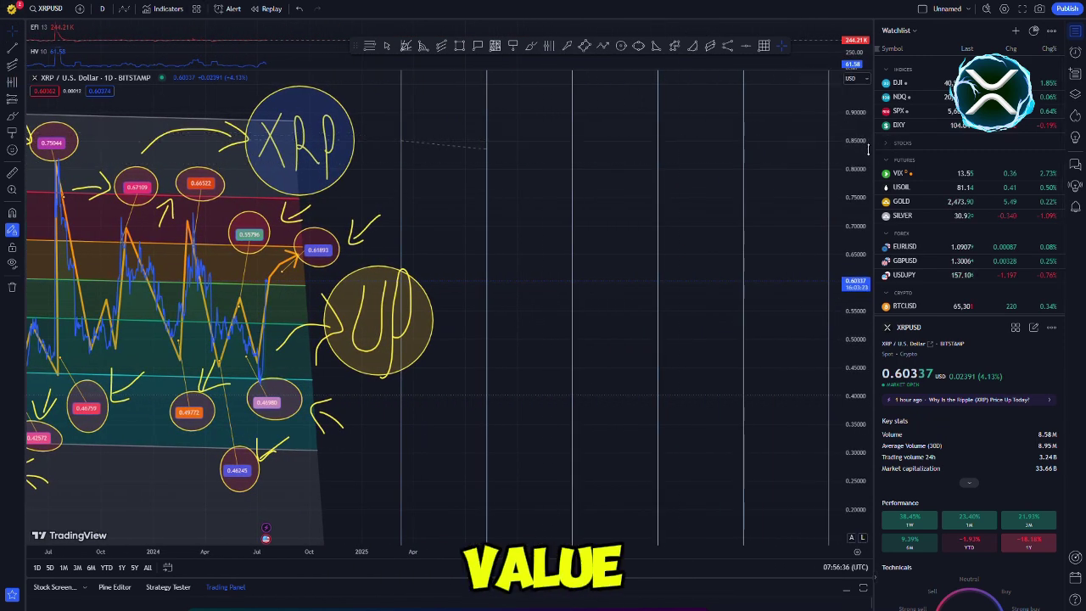
scroll(577, 141, "right", 3)
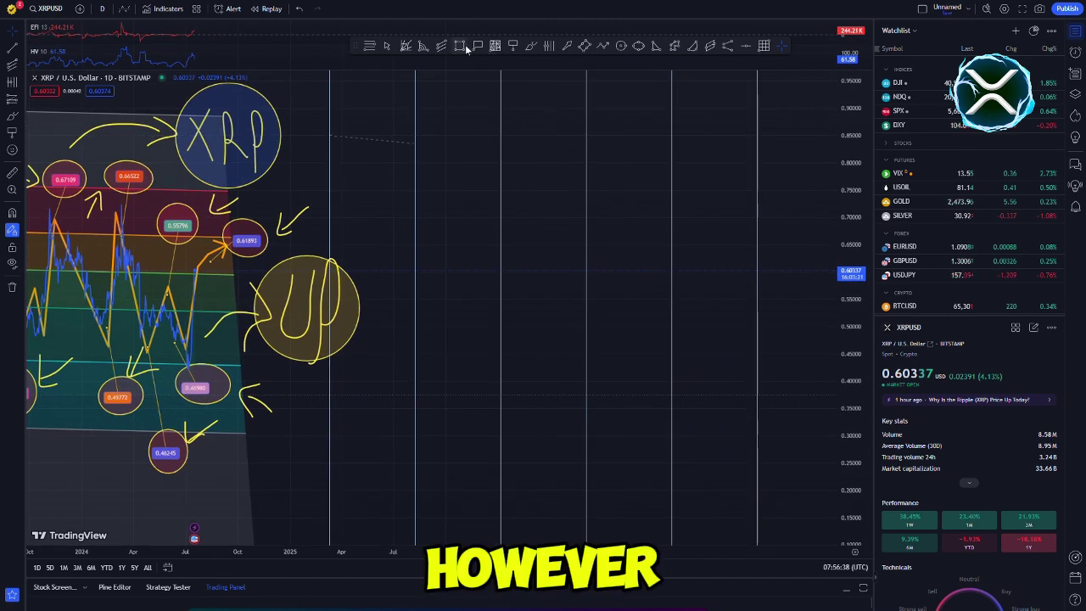
Step: Label the first two forward lines: 0.14353, 0.33890, 0.64492, 0.87746 and 0.16687, 0.37089, 0.61985, 0.87660
left_click(476, 47)
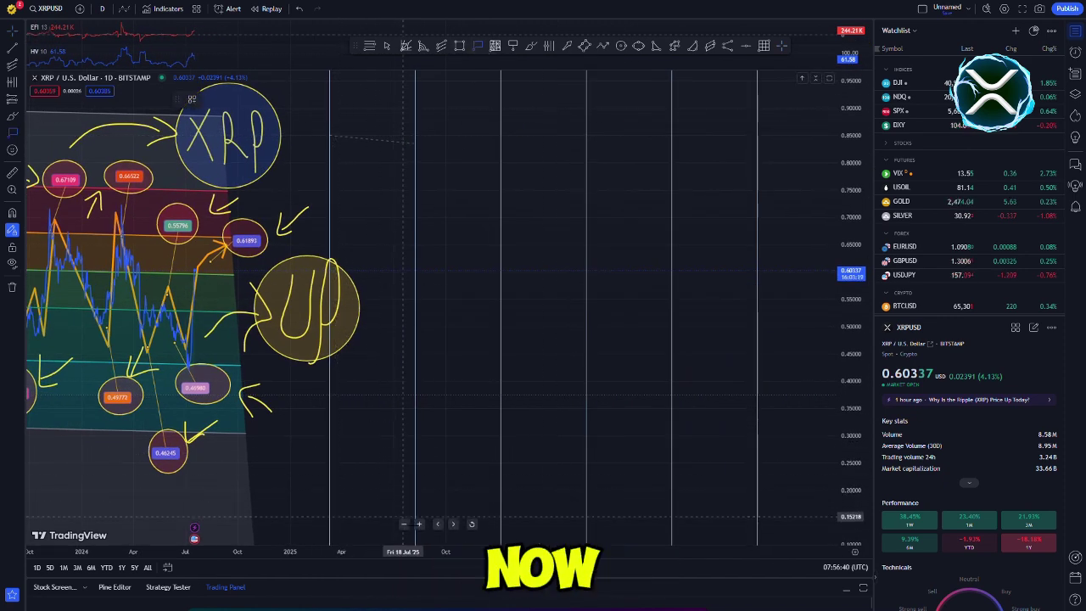
left_click(370, 520)
left_click(381, 413)
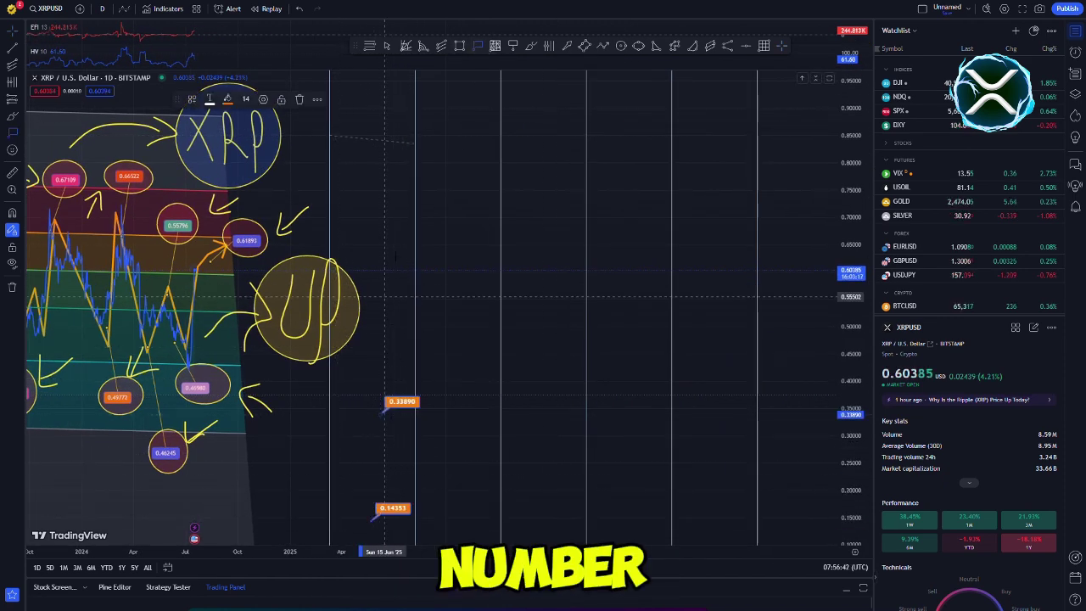
left_click(388, 247)
left_click(396, 119)
left_click(506, 507)
left_click(512, 396)
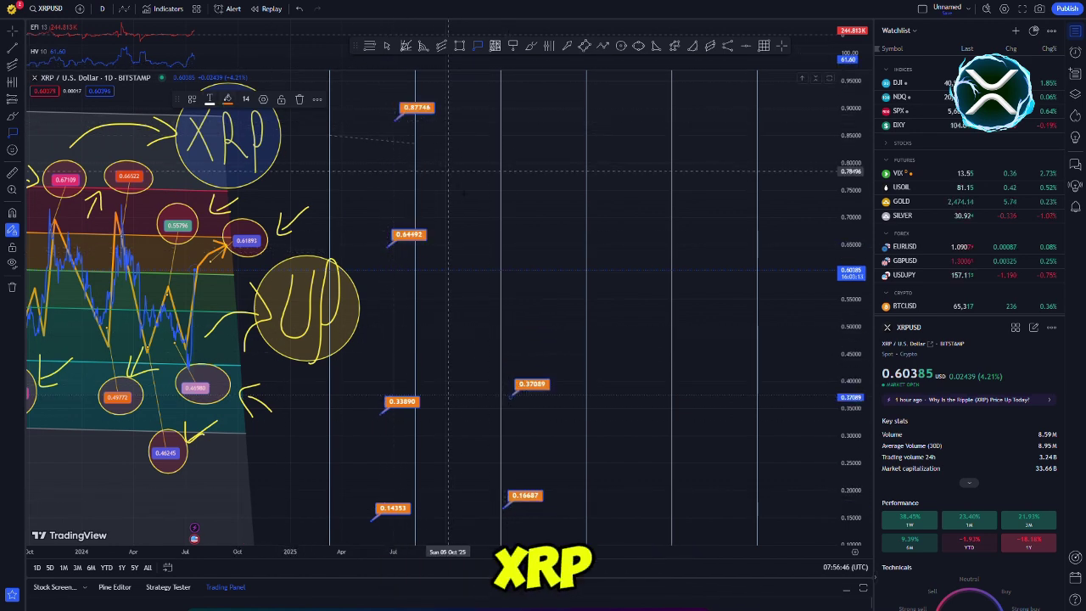
left_click(490, 259)
left_click(500, 120)
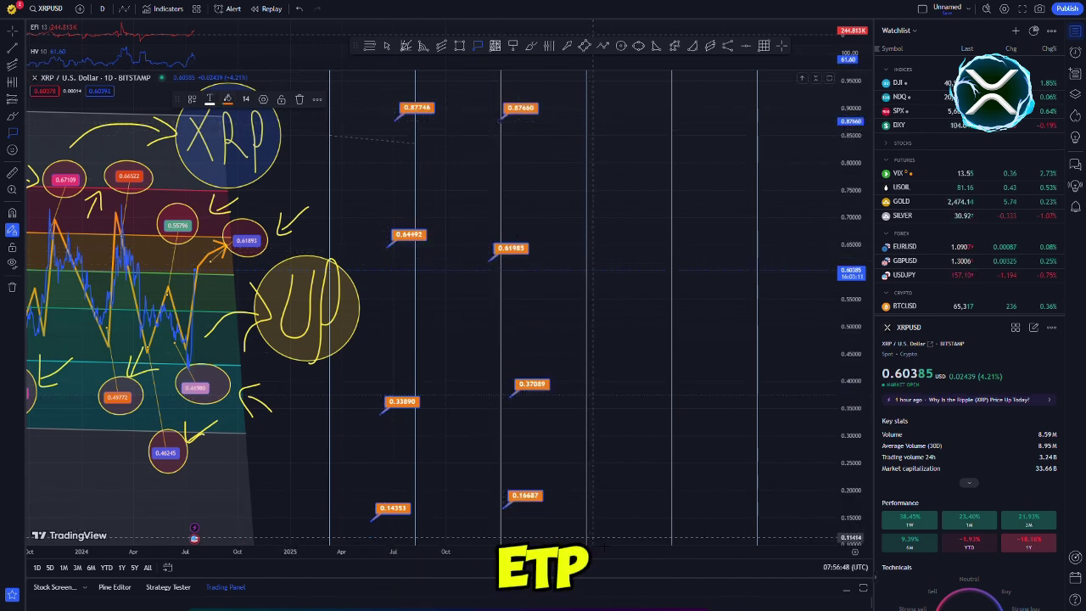
Step: Label the third line at 0.11501, then in green at 0.36656, 0.61380 and 0.86449
left_click(595, 535)
left_click(227, 98)
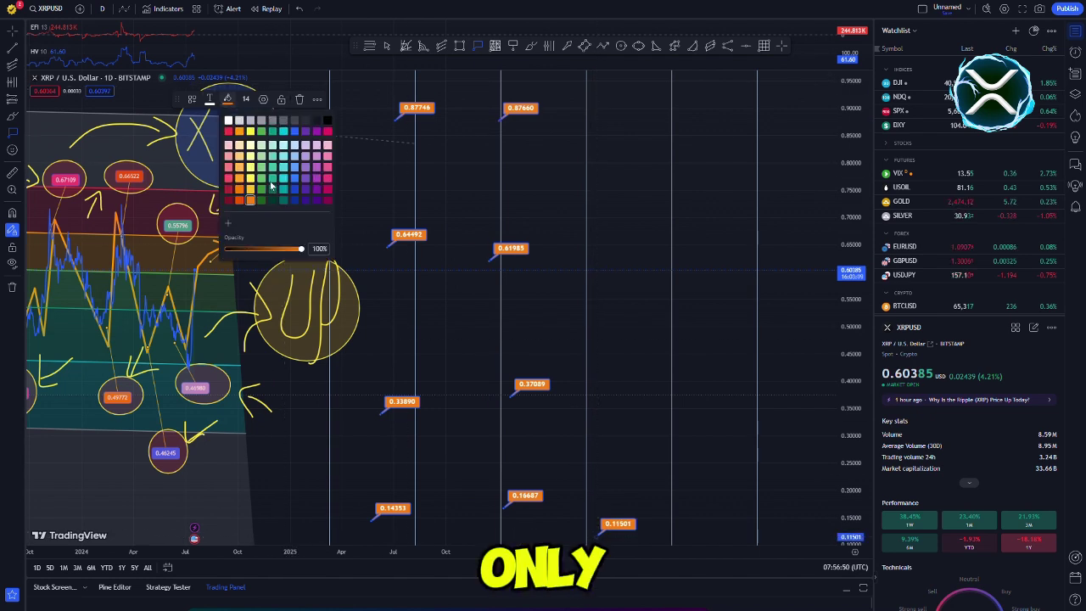
left_click(270, 185)
left_click(595, 397)
left_click(597, 261)
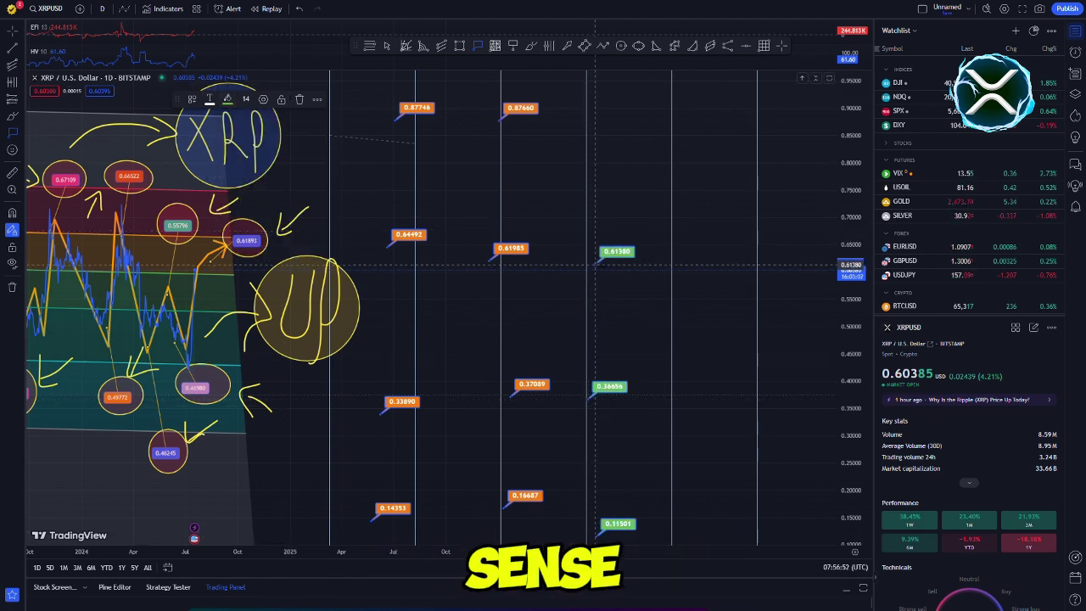
left_click(587, 125)
Step: Label the fourth line in blue at 0.11760, 0.23517, 0.46771, 0.65356 and 0.88265
left_click(706, 535)
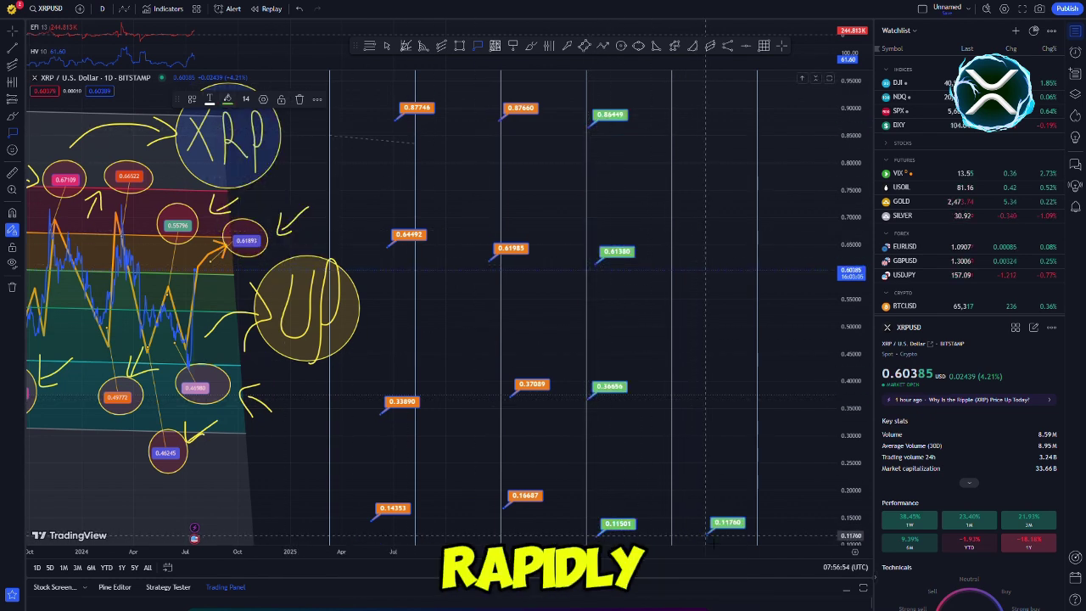
left_click(228, 99)
left_click(294, 140)
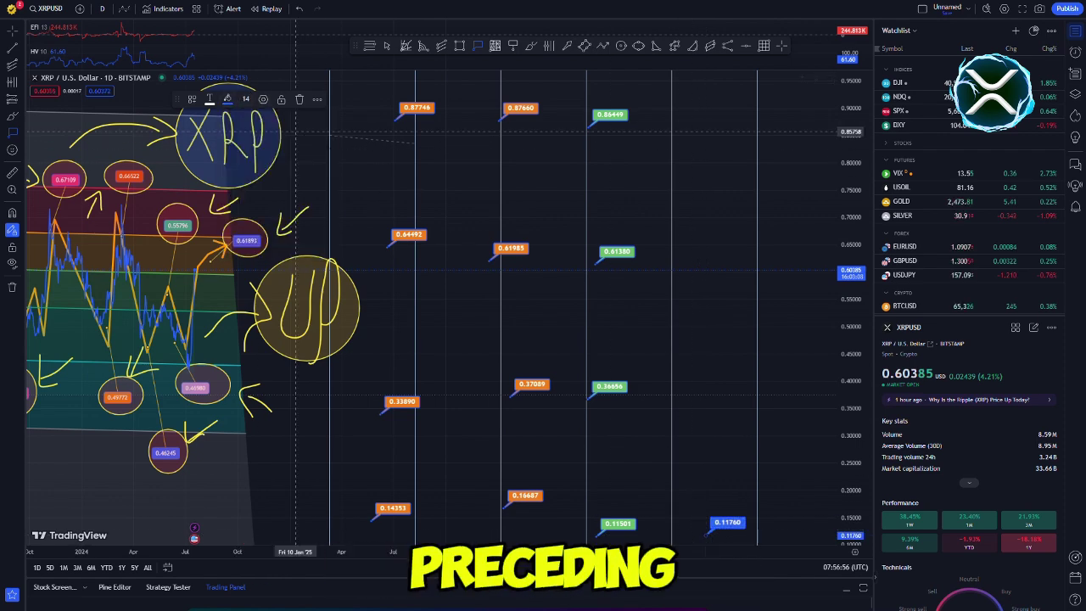
left_click(718, 471)
left_click(714, 344)
left_click(713, 241)
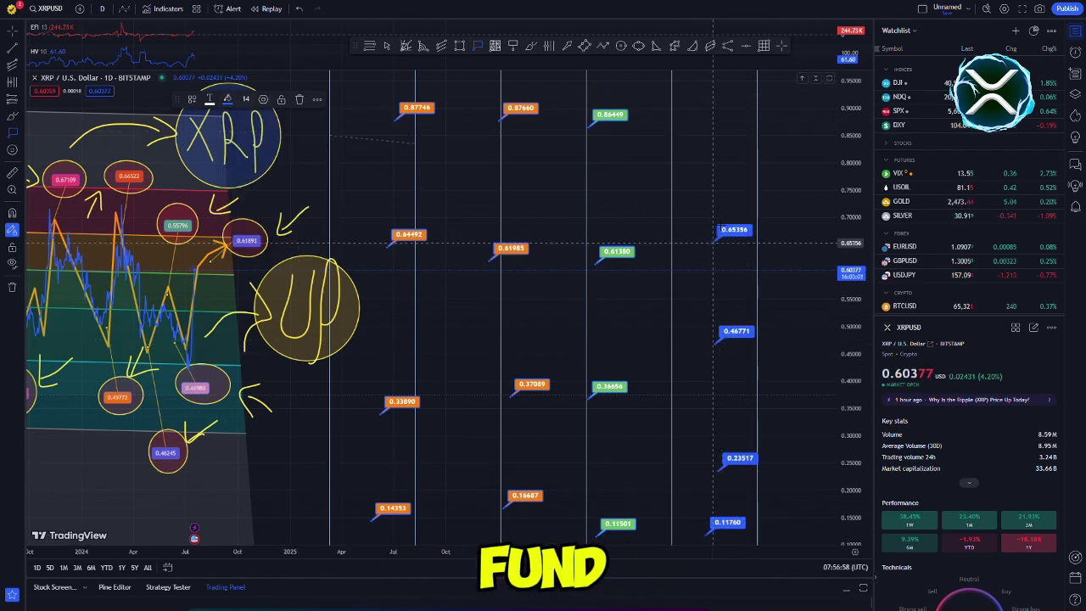
left_click(718, 117)
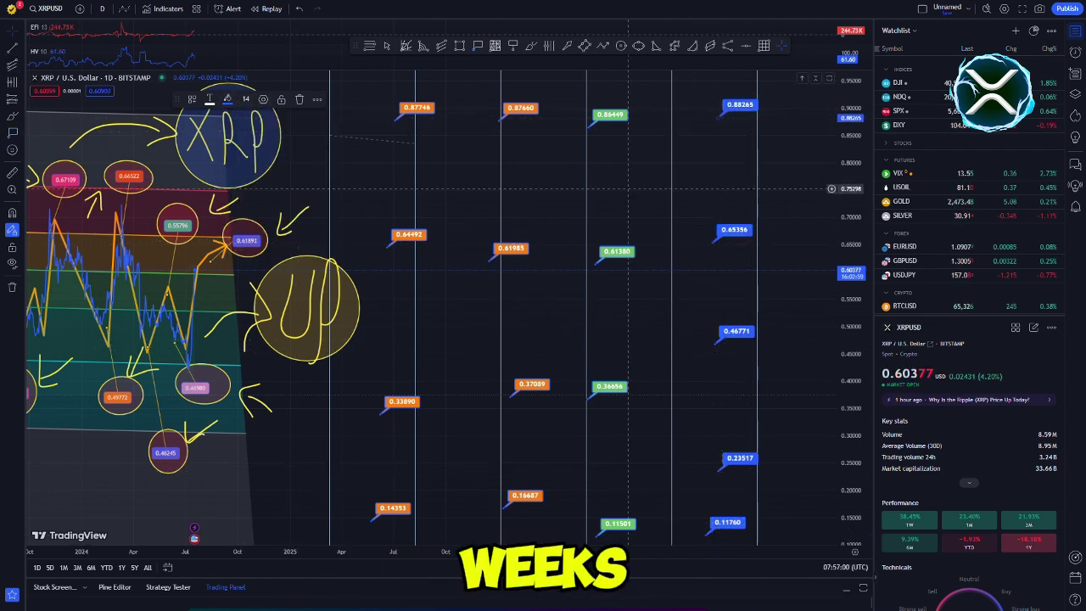
Step: Add horizontal lines at 0.72186, 0.52908, 0.28271 and 0.10636 across the zoomed-out chart
scroll(628, 197, "down", 2)
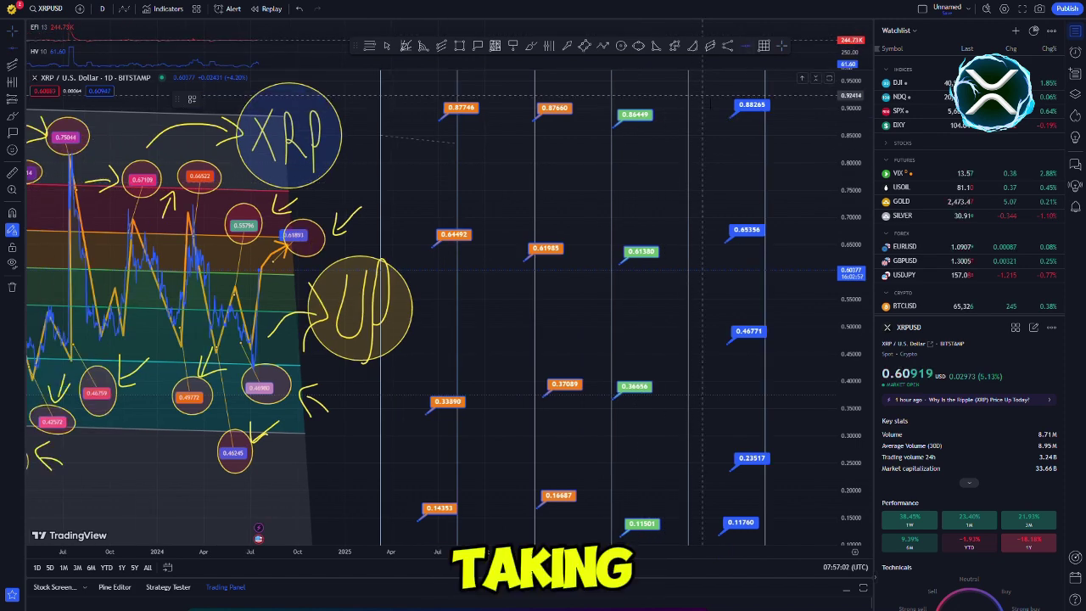
left_click(435, 206)
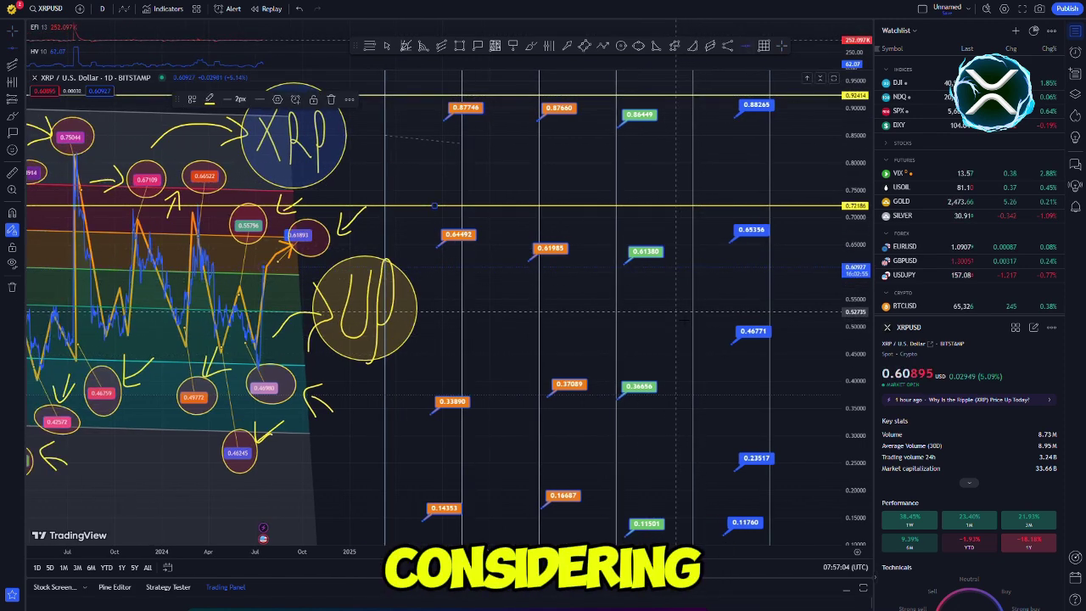
left_click(676, 312)
left_click(699, 445)
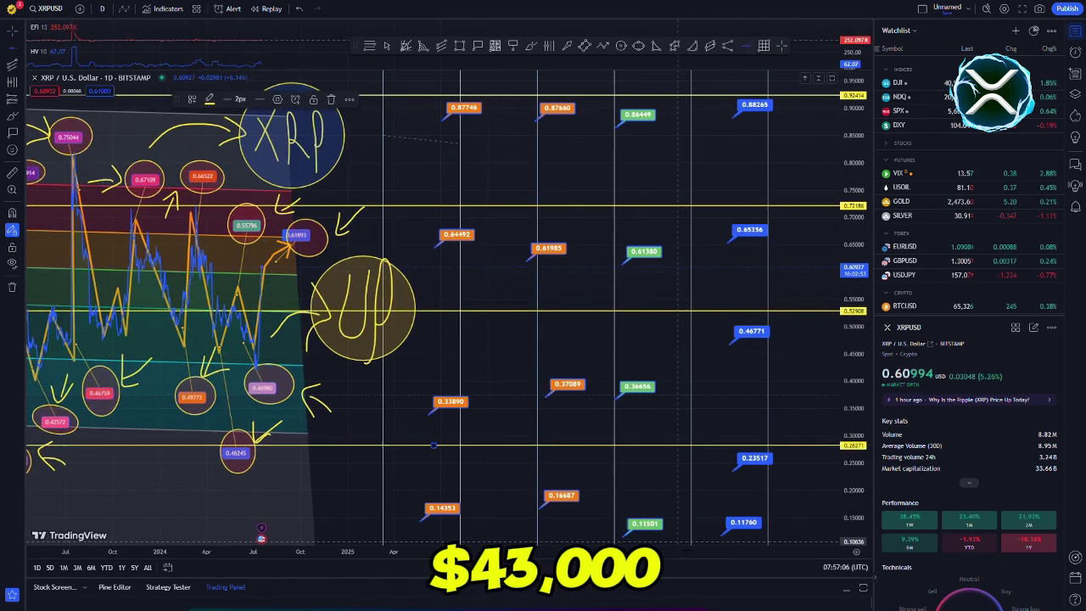
left_click(435, 541)
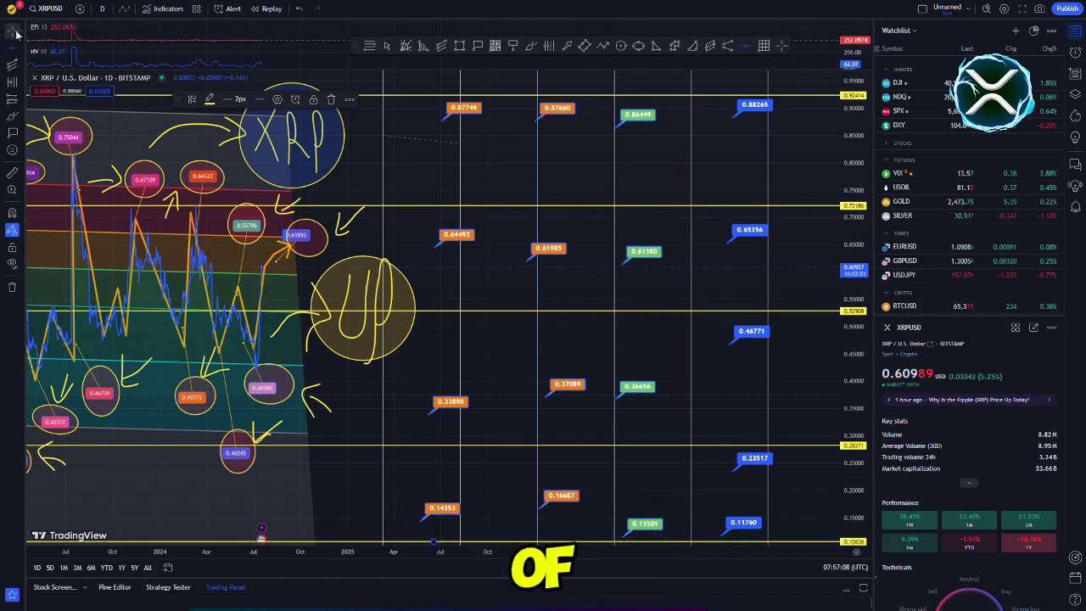
scroll(590, 140, "down", 1)
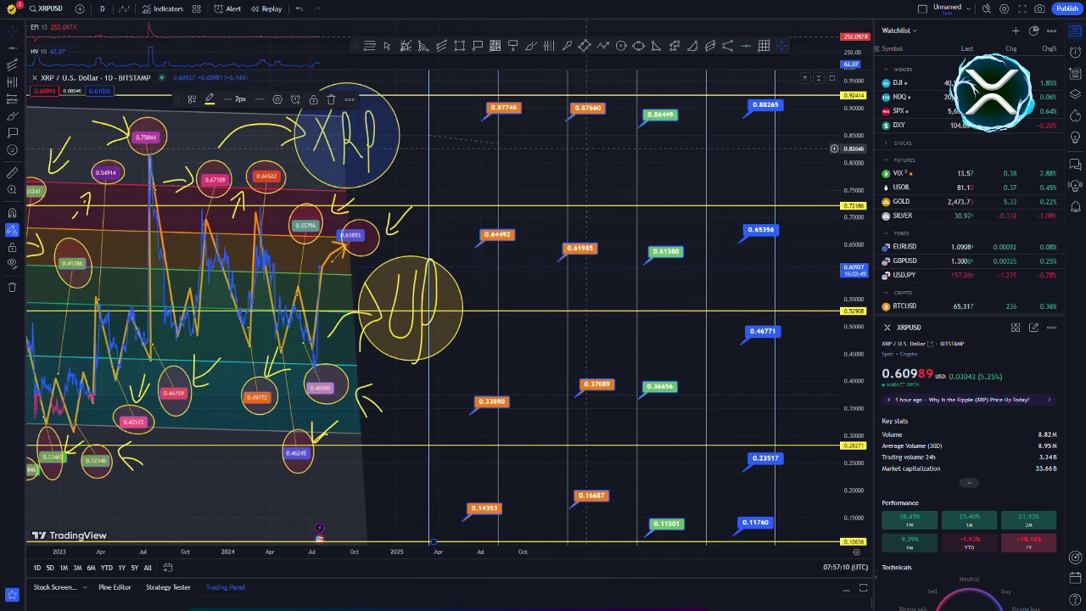
left_click(638, 45)
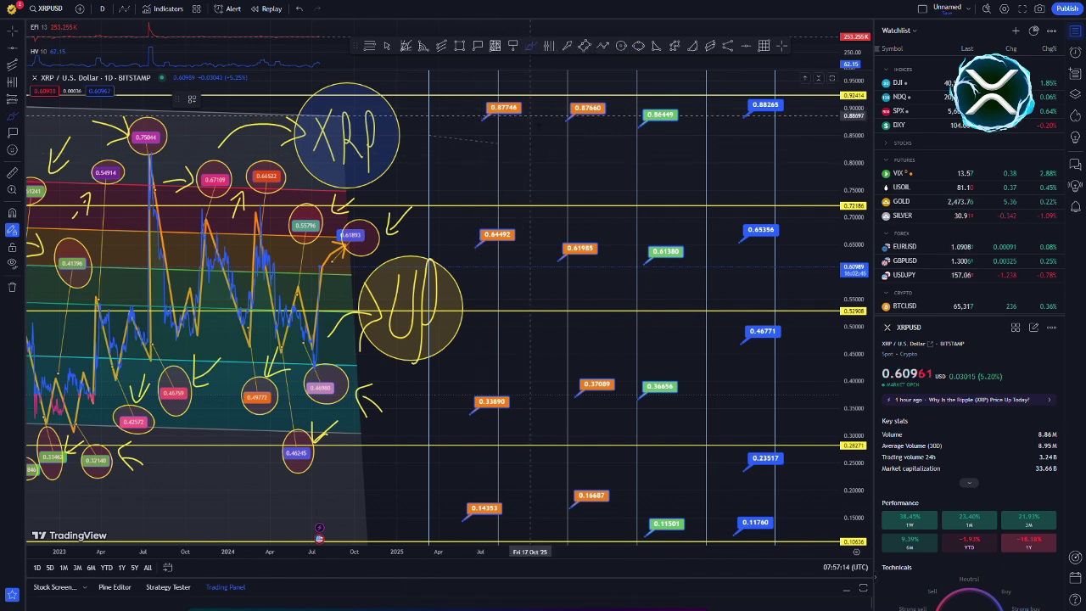
Step: Circle the upper labels 0.87746, 0.88265, 0.65356, 0.61380, 0.61985, 0.64492 and 0.46771
mouse_move(486, 100)
left_mouse_down()
mouse_move(543, 129)
mouse_move(676, 129)
left_mouse_up()
left_click_drag(737, 98, 794, 129)
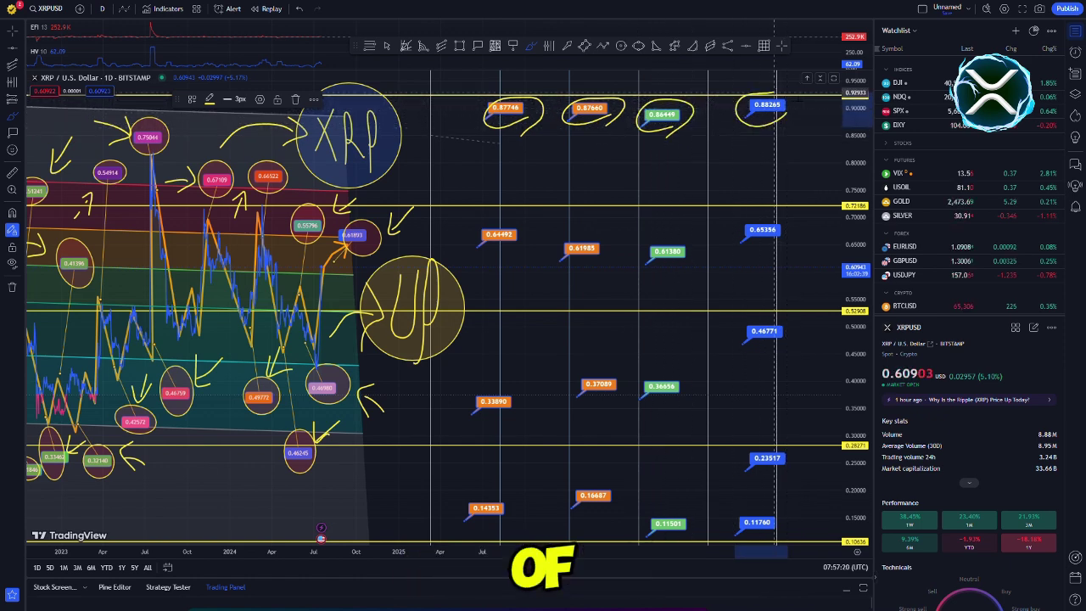
left_click_drag(737, 222, 791, 246)
mouse_move(678, 244)
left_mouse_down()
mouse_move(653, 276)
mouse_move(689, 259)
left_mouse_up()
mouse_move(604, 257)
left_mouse_down()
mouse_move(576, 270)
mouse_move(603, 248)
left_mouse_up()
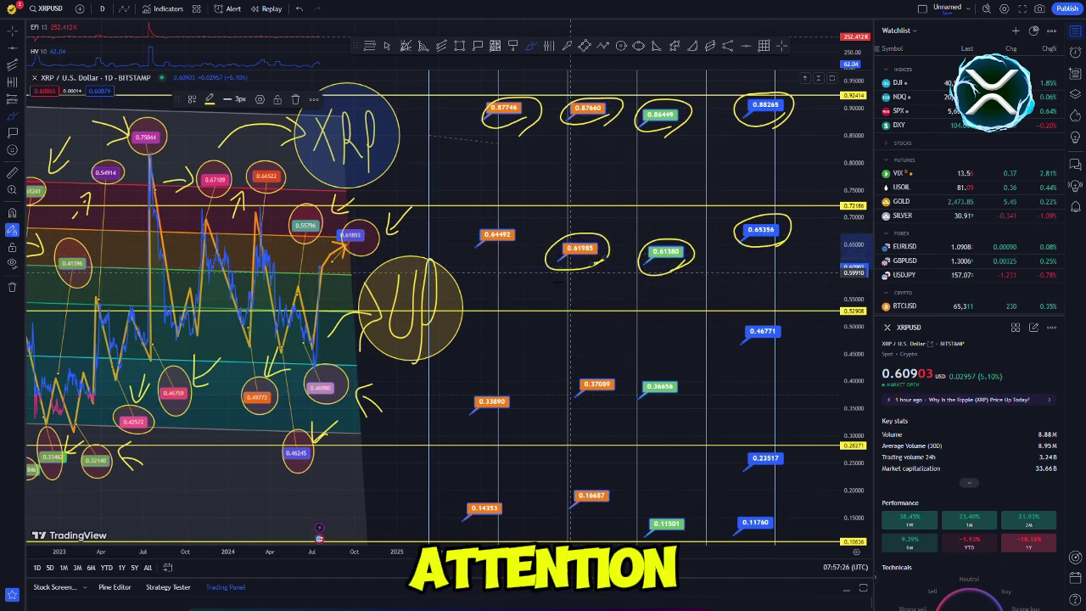
mouse_move(464, 256)
left_mouse_down()
mouse_move(458, 238)
mouse_move(509, 253)
left_mouse_up()
left_click_drag(768, 346, 785, 336)
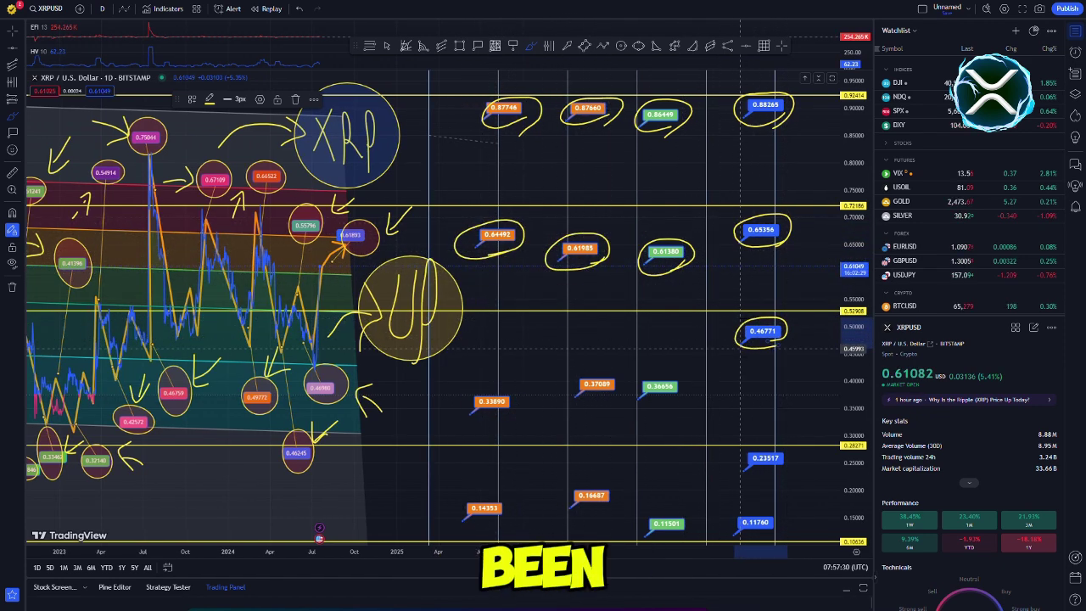
Step: Circle the lower labels 0.36656, 0.37089, 0.33890, 0.23517, 0.11760, 0.16687 and 0.14353
left_click_drag(658, 408, 683, 401)
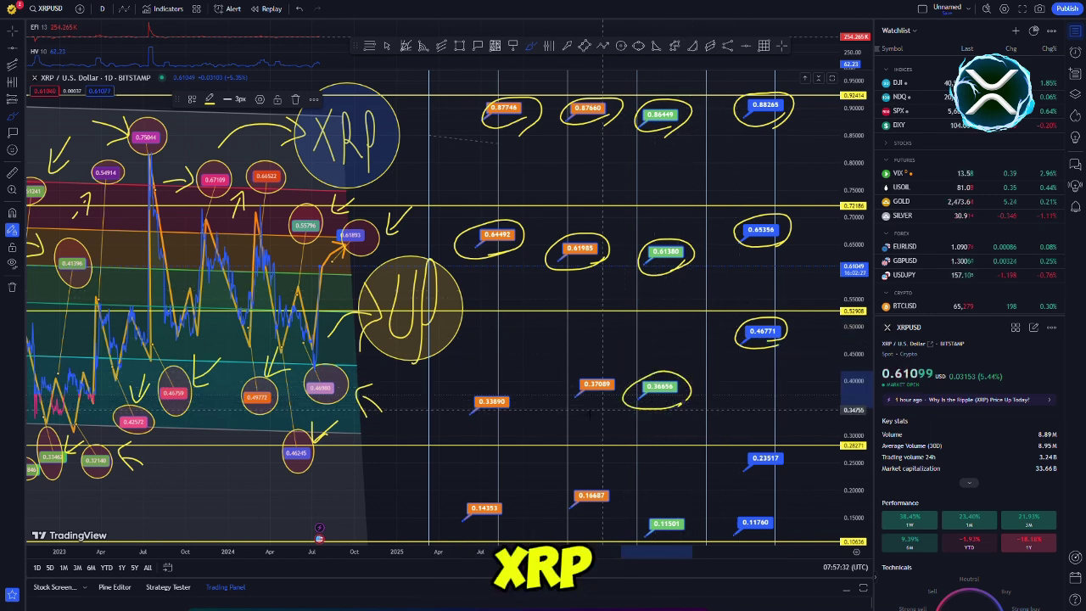
mouse_move(584, 396)
left_mouse_down()
mouse_move(604, 374)
mouse_move(585, 405)
left_mouse_up()
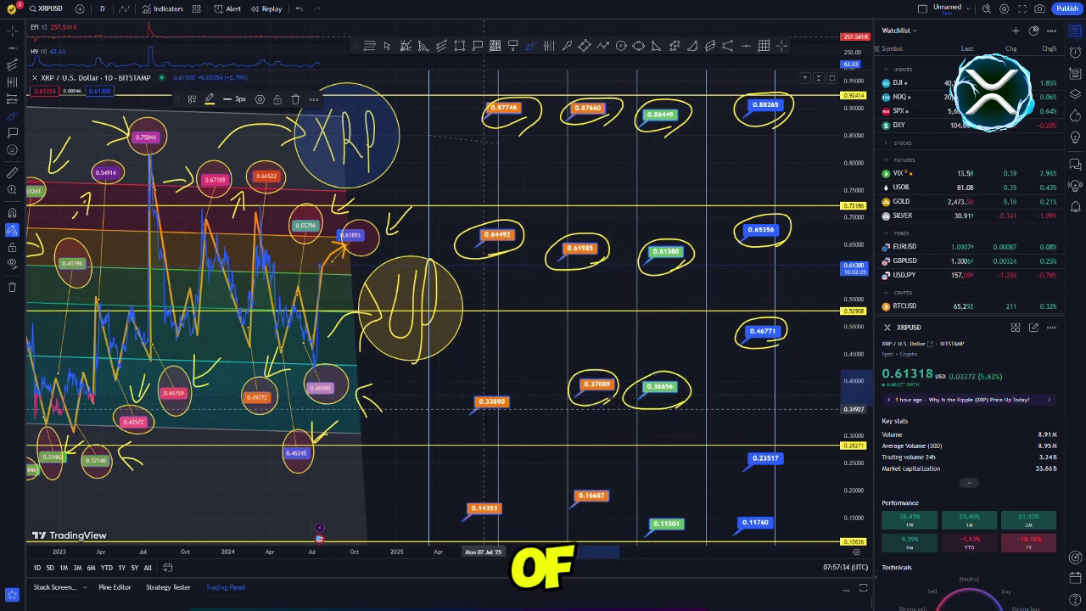
mouse_move(509, 397)
left_mouse_down()
mouse_move(471, 421)
mouse_move(501, 409)
mouse_move(512, 417)
left_mouse_up()
left_click_drag(768, 443, 747, 469)
mouse_move(763, 516)
left_mouse_down()
mouse_move(738, 533)
mouse_move(751, 507)
mouse_move(632, 530)
mouse_move(692, 519)
left_mouse_up()
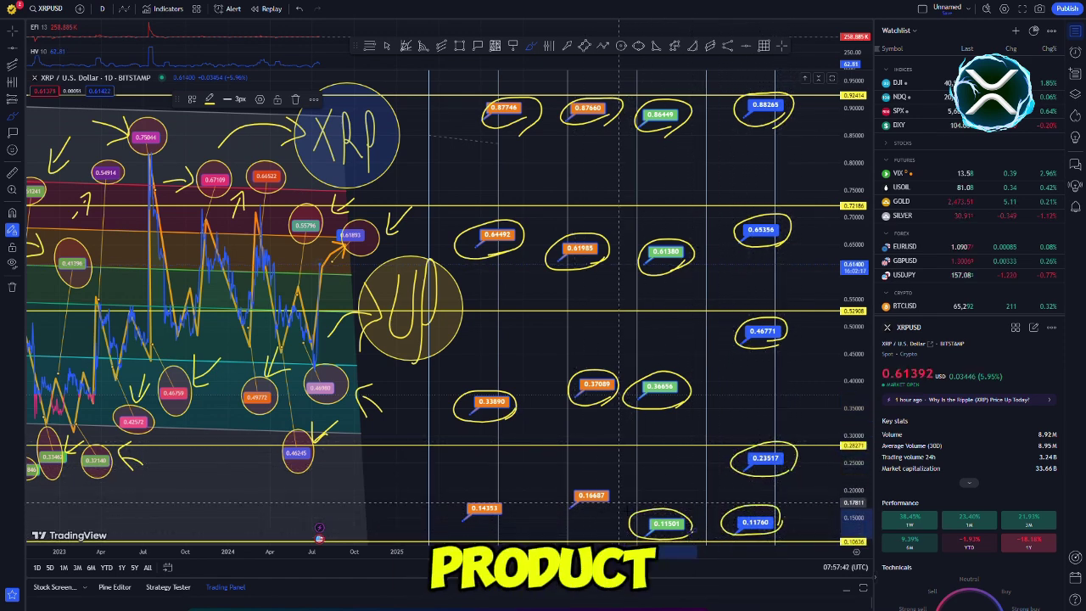
mouse_move(619, 503)
left_mouse_down()
mouse_move(577, 481)
mouse_move(606, 509)
left_mouse_up()
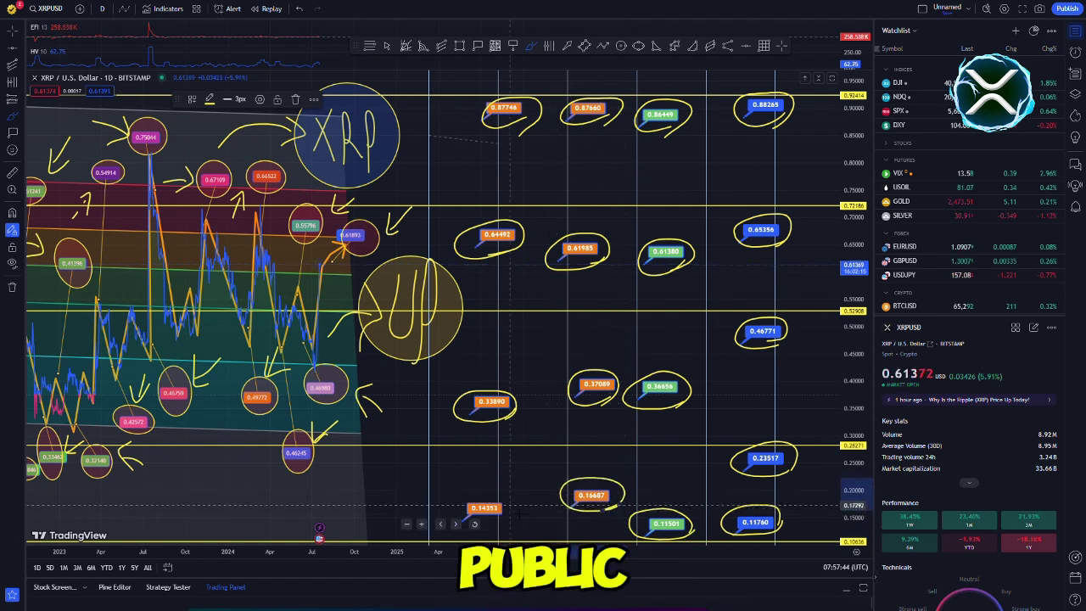
mouse_move(522, 512)
left_mouse_down()
mouse_move(458, 511)
mouse_move(514, 503)
left_mouse_up()
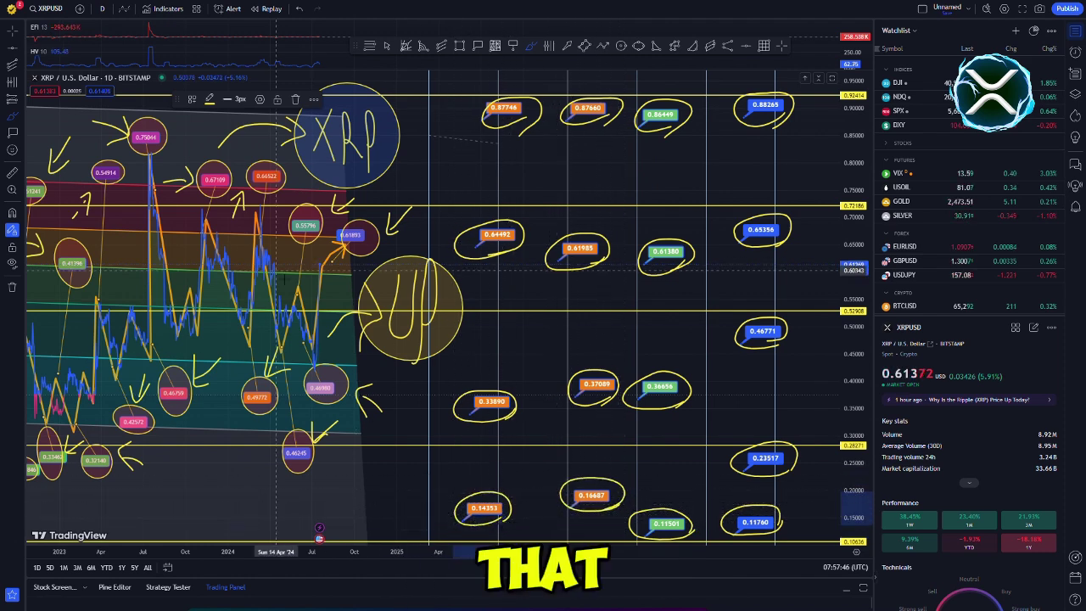
scroll(568, 176, "down", 1)
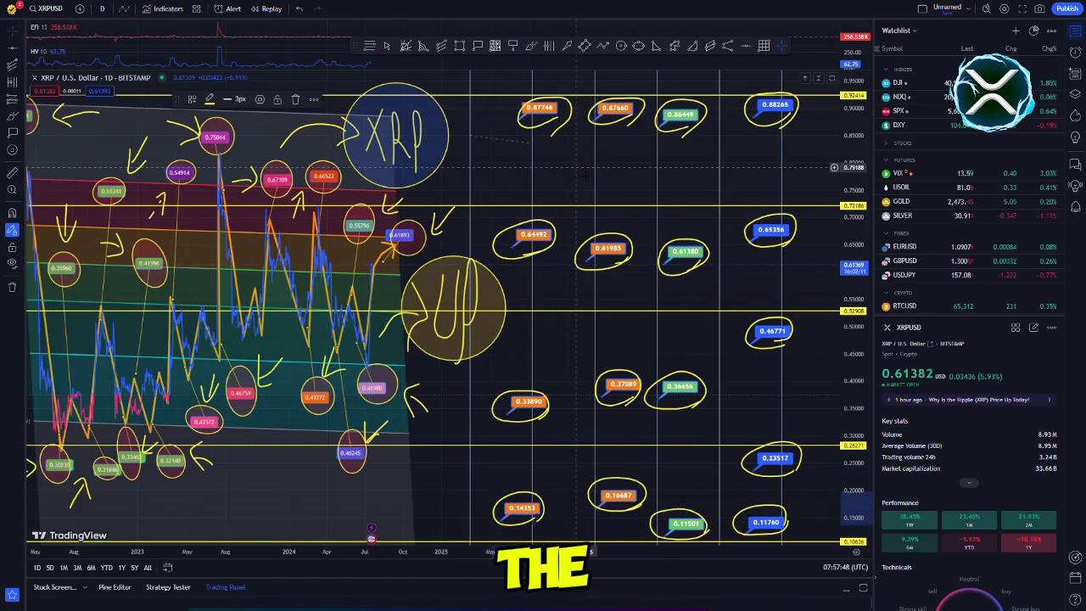
Step: Draw arrows at the upper labels 0.87746, 0.87660, 0.86449, 0.88265, 0.64492, 0.61985, 0.61380 and 0.65356
left_click(567, 45)
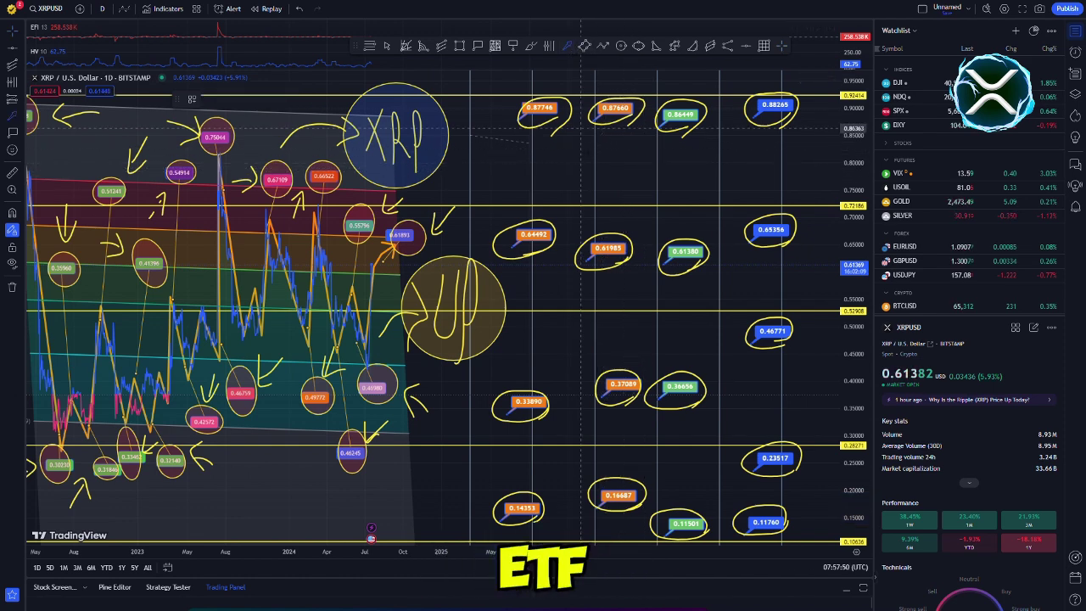
left_click_drag(564, 157, 552, 136)
left_click_drag(636, 155, 629, 136)
mouse_move(699, 169)
left_mouse_down()
mouse_move(694, 151)
mouse_move(756, 130)
left_mouse_up()
mouse_move(555, 180)
left_mouse_down()
mouse_move(545, 209)
mouse_move(593, 219)
left_mouse_up()
left_click_drag(707, 205, 681, 230)
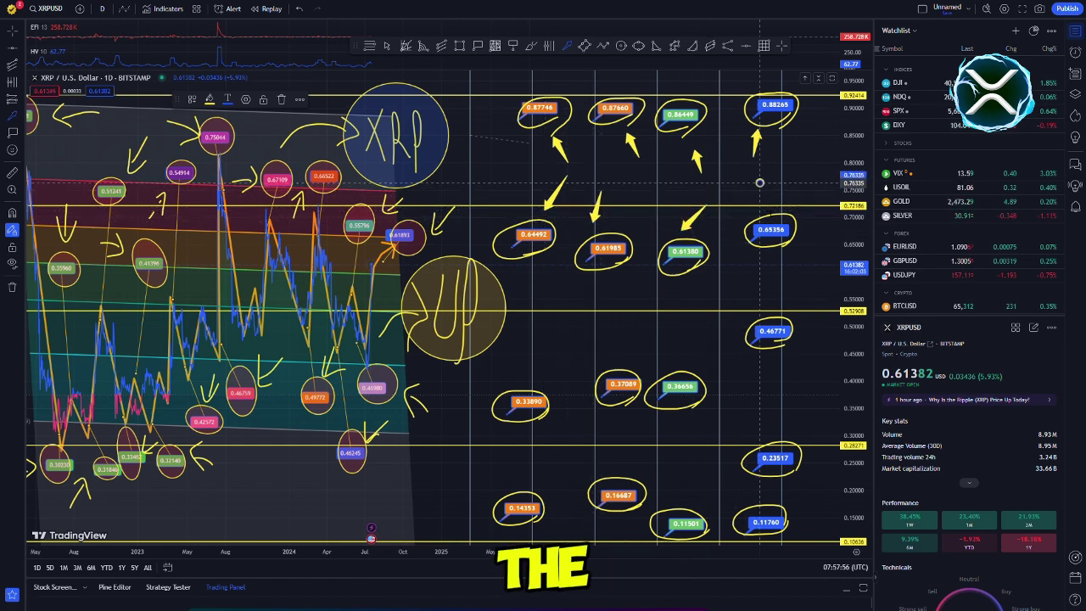
left_click_drag(766, 185, 763, 208)
Step: Draw arrows at 0.46771, 0.36656, 0.37089, 0.33890, 0.14353, 0.16687, 0.11501, 0.11760 and 0.23517
left_click_drag(779, 280, 773, 303)
mouse_move(702, 343)
left_mouse_down()
mouse_move(694, 358)
mouse_move(623, 366)
left_mouse_up()
left_click_drag(557, 365, 541, 392)
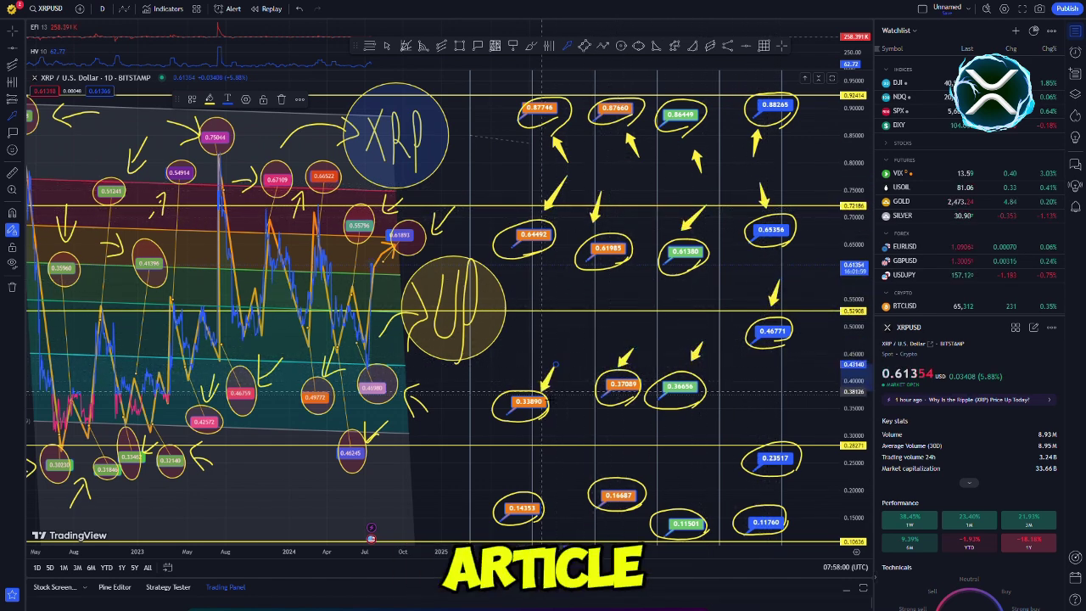
left_click_drag(514, 454, 527, 477)
mouse_move(599, 449)
left_mouse_down()
mouse_move(604, 482)
mouse_move(666, 493)
left_mouse_up()
left_click_drag(750, 492, 754, 506)
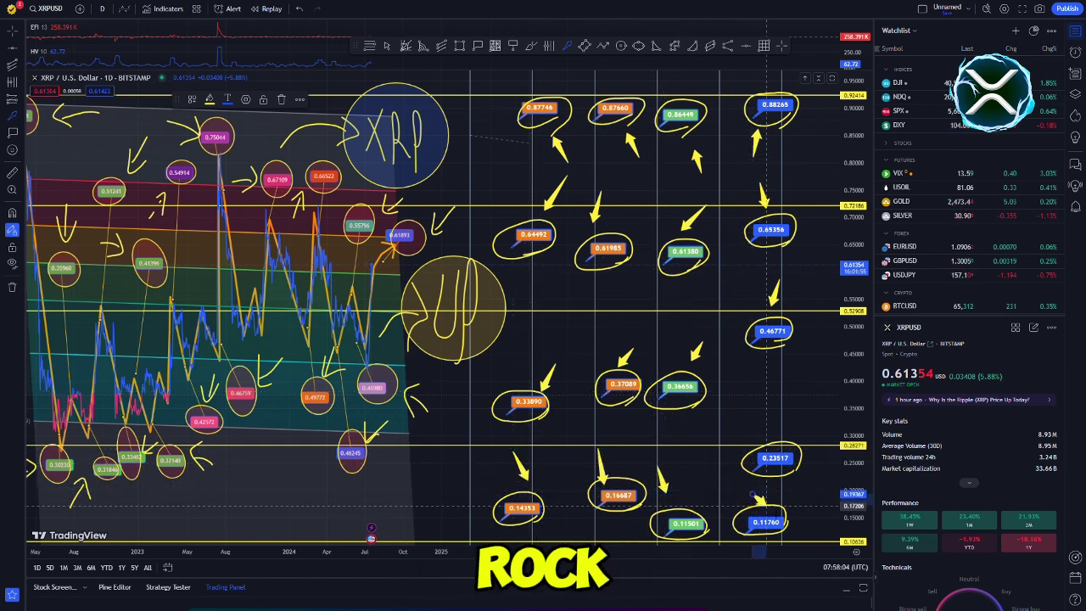
left_click_drag(797, 477, 811, 499)
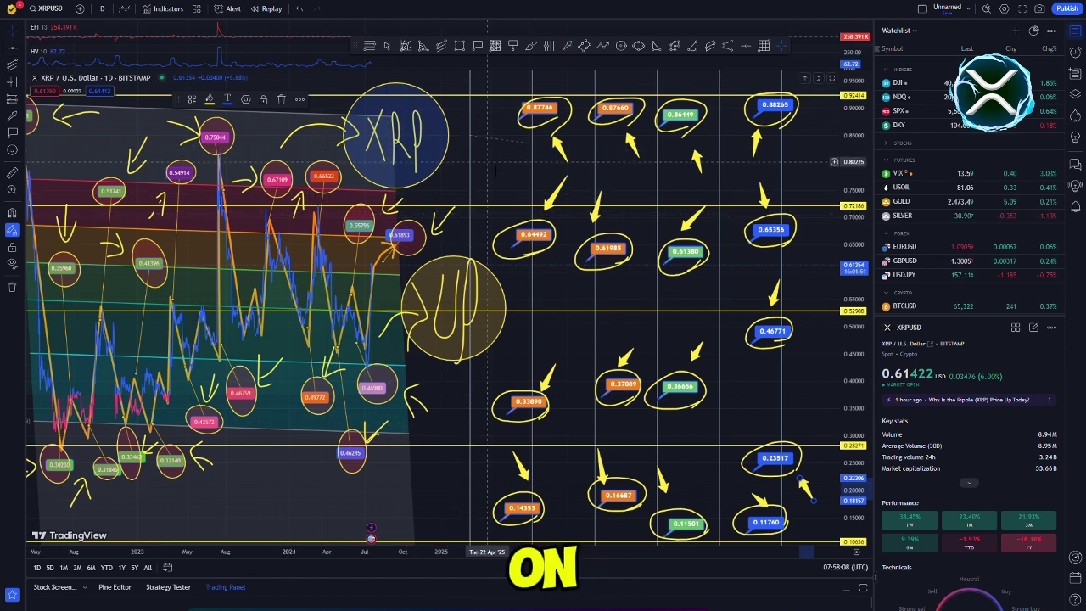
left_click_drag(485, 165, 484, 168)
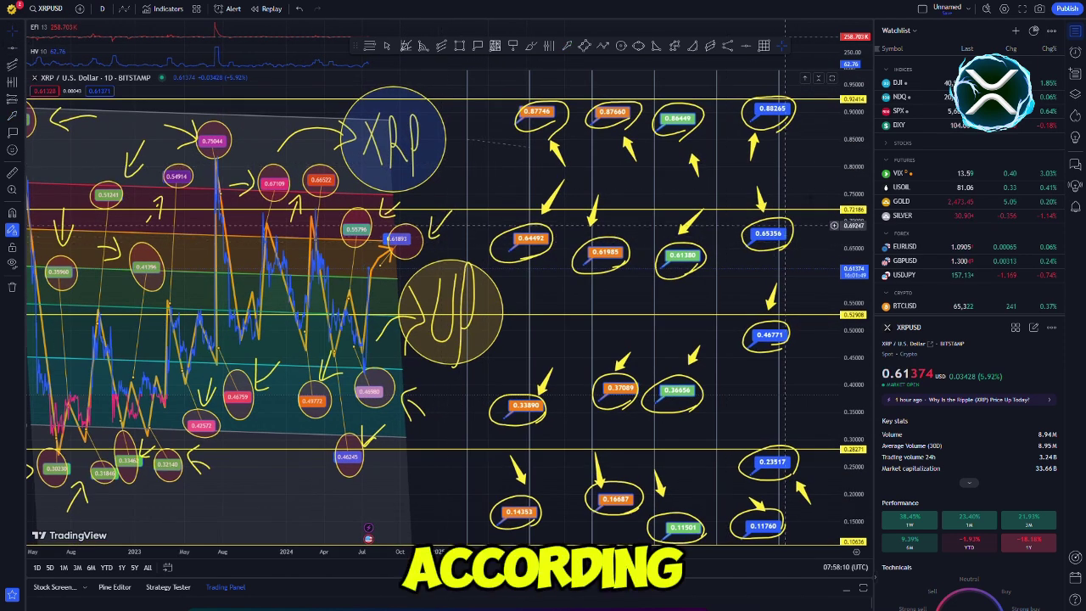
left_click_drag(846, 222, 846, 246)
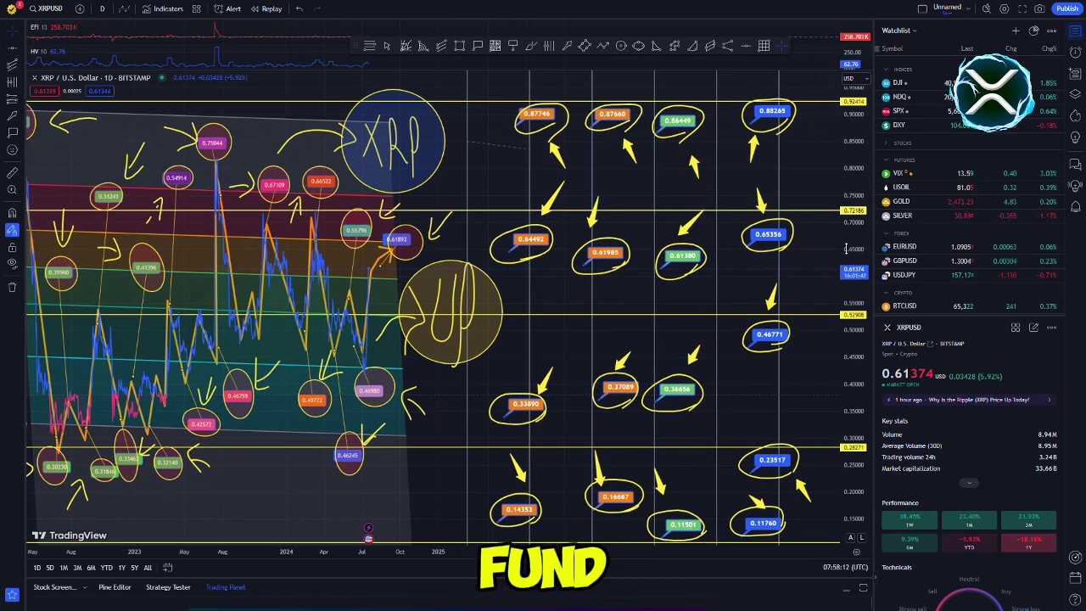